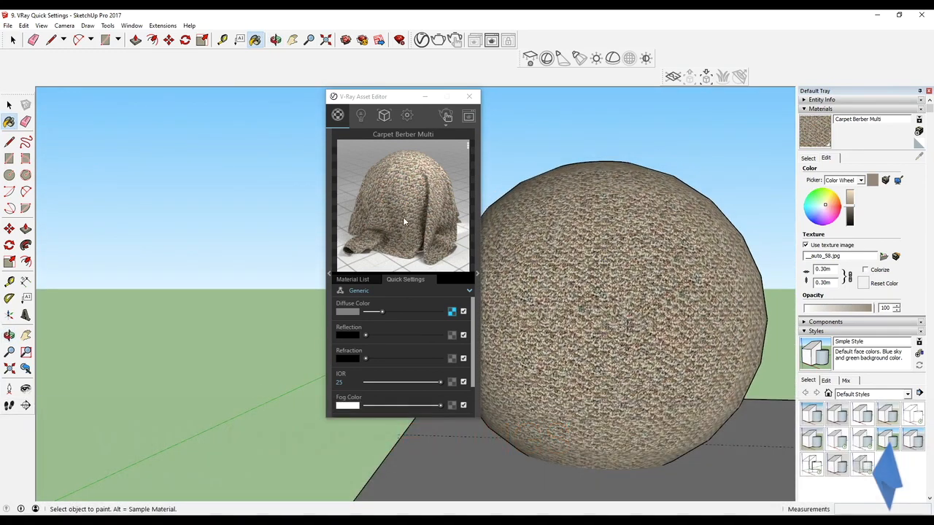
Step: Give the Carpet Berber Multi material a slight reflection, with an IOR of 1.27 and a glossiness of 0.65
scroll(560, 321, down, 5)
middle_drag(557, 336, 543, 325)
drag(384, 97, 625, 145)
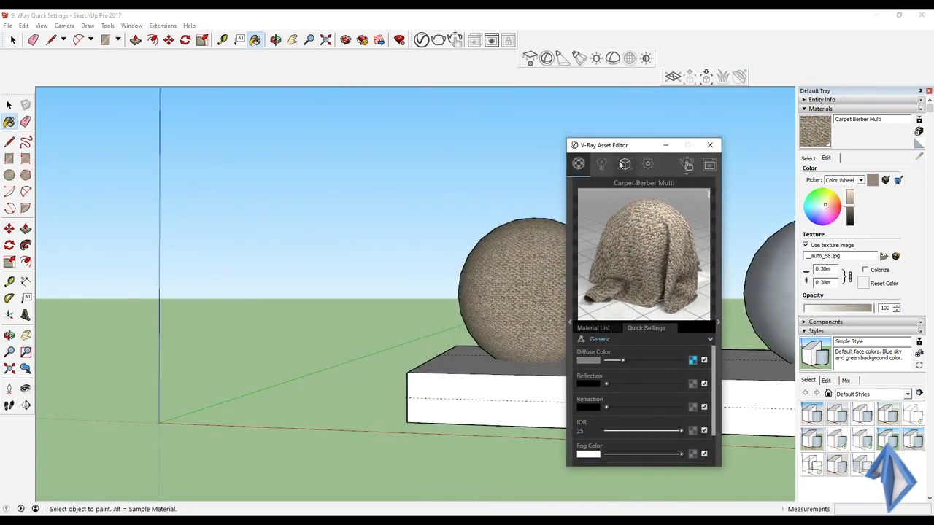
middle_drag(532, 286, 408, 299)
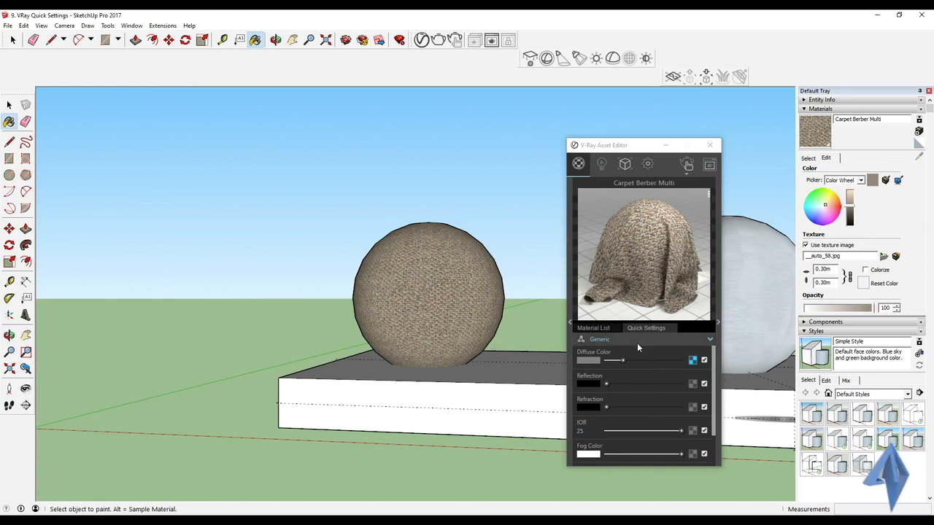
click(608, 385)
mouse_move(643, 431)
mouse_down()
mouse_move(610, 432)
mouse_move(654, 417)
mouse_up()
scroll(642, 423, down, 2)
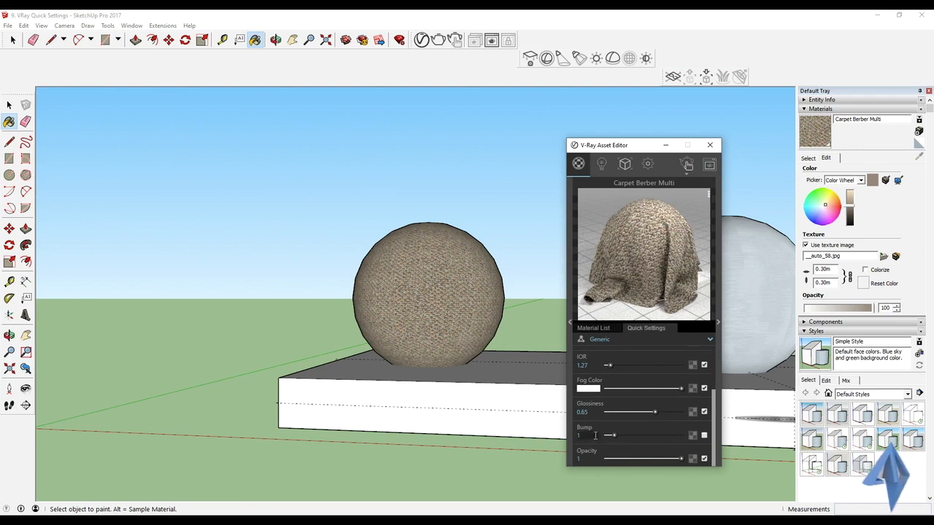
Step: Enable the carpet material's bump channel and give it a Bitmap texture, dismissing the image file selection
click(704, 435)
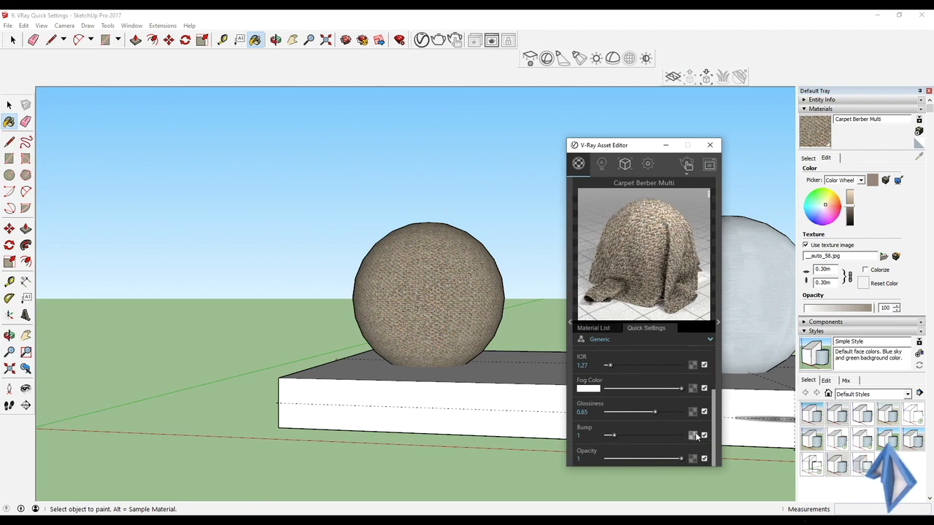
click(694, 435)
click(652, 192)
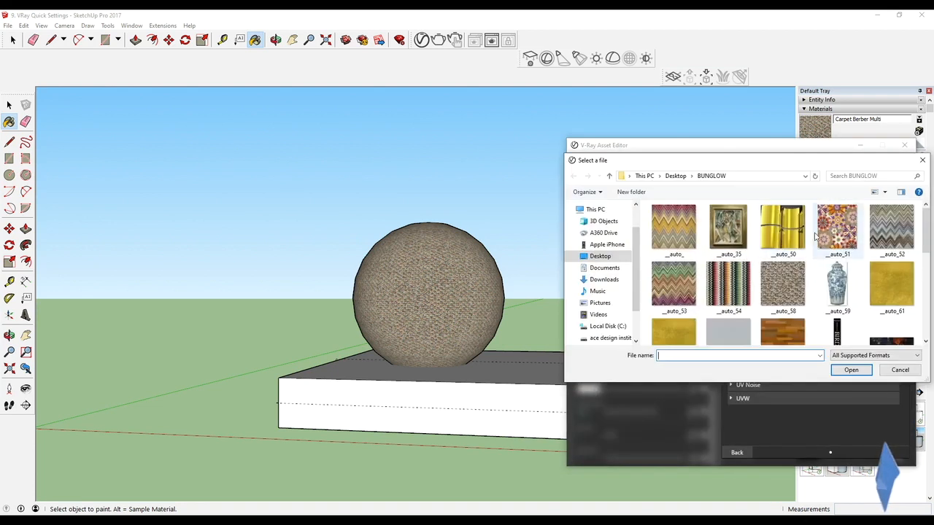
click(898, 370)
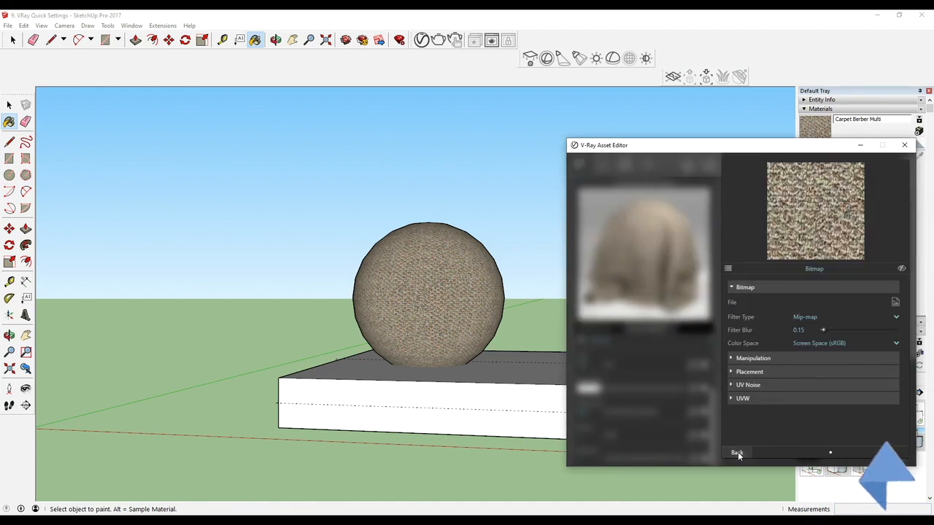
click(736, 452)
Step: Set the carpet material's bump amount to 2.52
drag(611, 436, 620, 435)
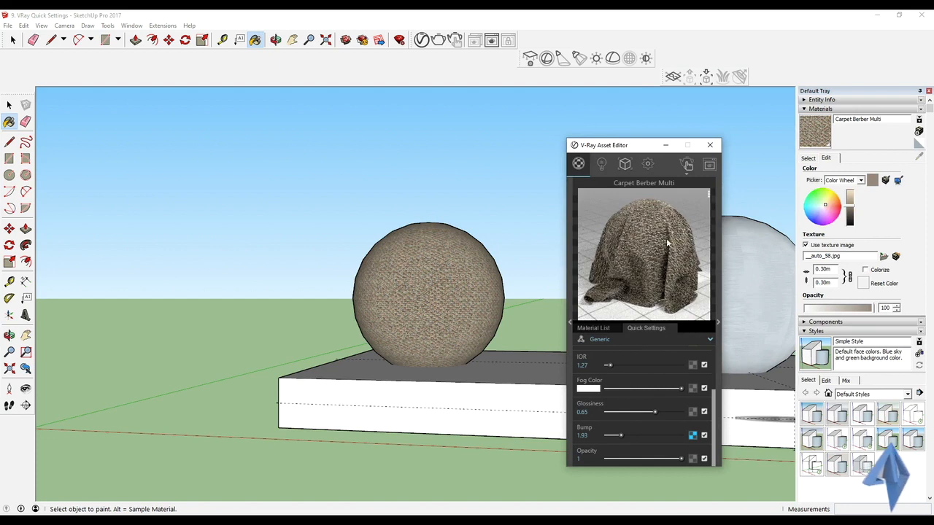
drag(623, 435, 627, 436)
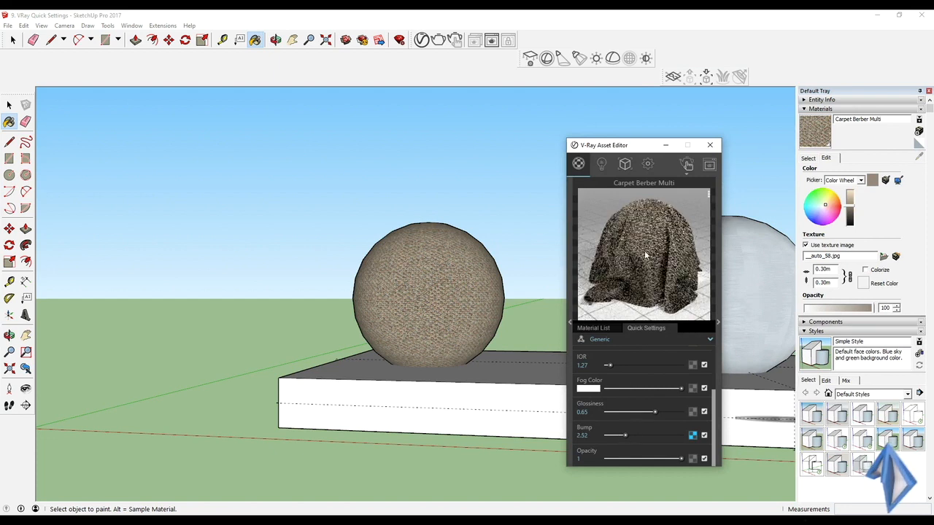
mouse_move(510, 292)
middle_down()
mouse_move(489, 302)
mouse_move(515, 316)
middle_up()
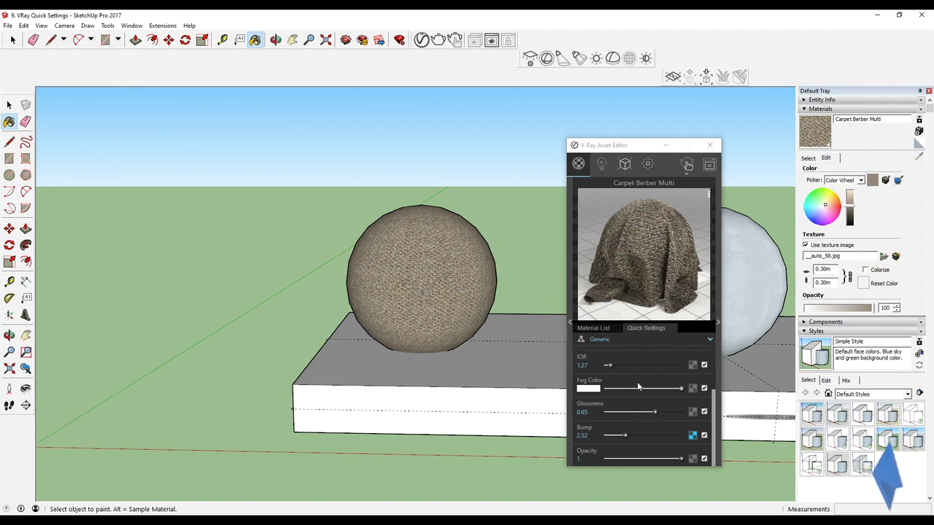
Step: Open the bitmap settings of the carpet material's bump channel and move the editor window clear for viewing
scroll(637, 407, up, 2)
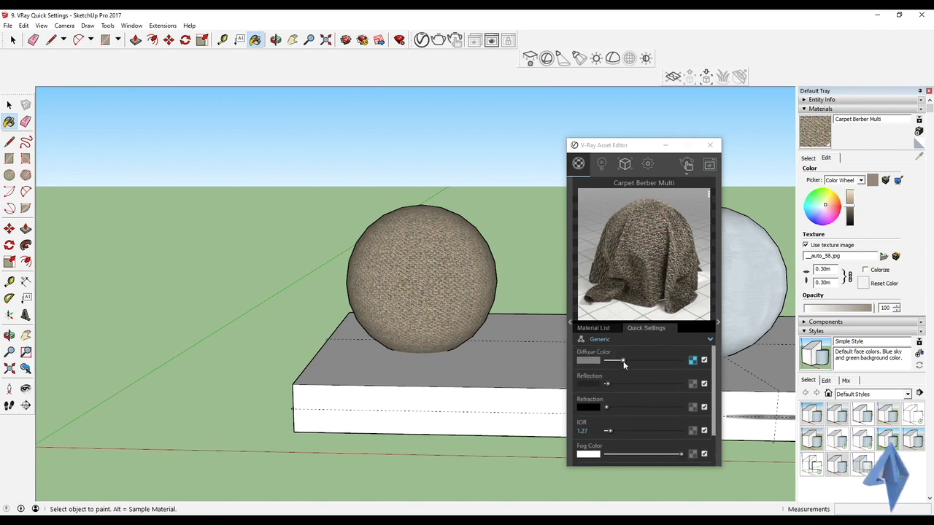
scroll(660, 416, down, 3)
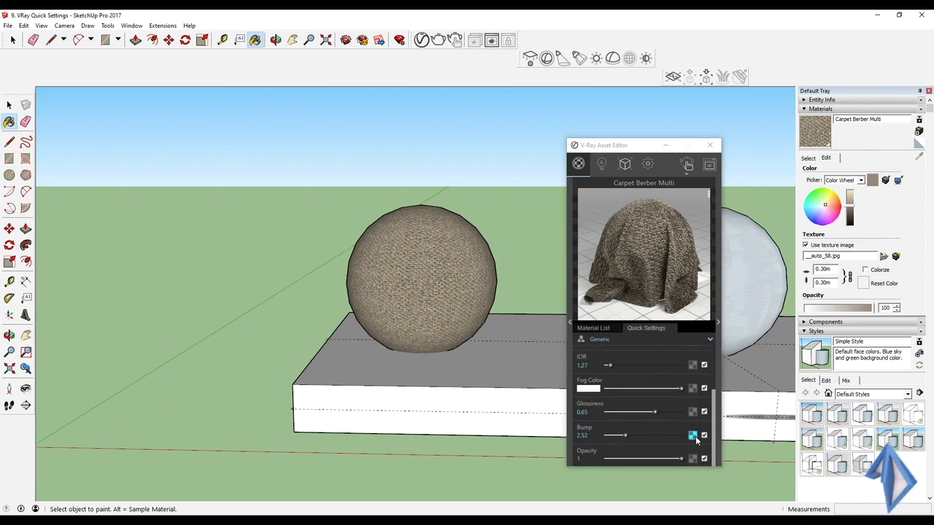
click(691, 435)
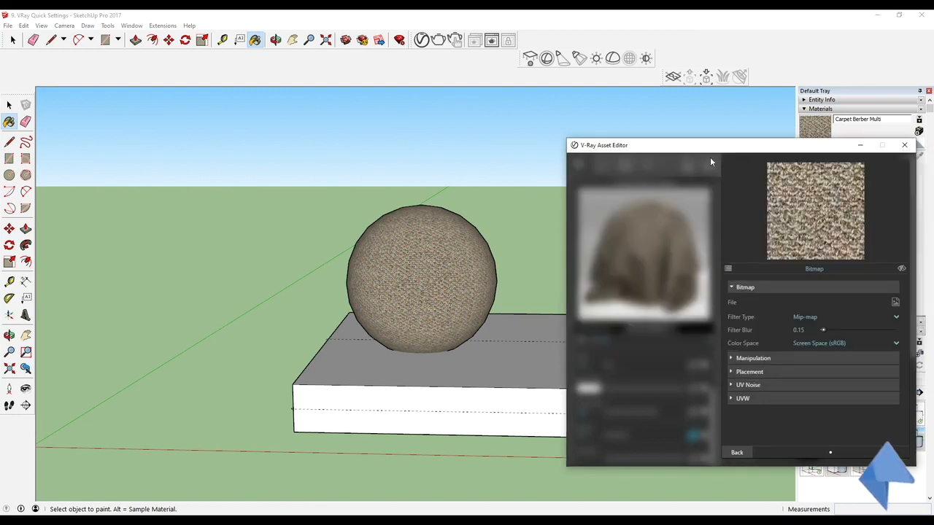
drag(710, 146, 532, 122)
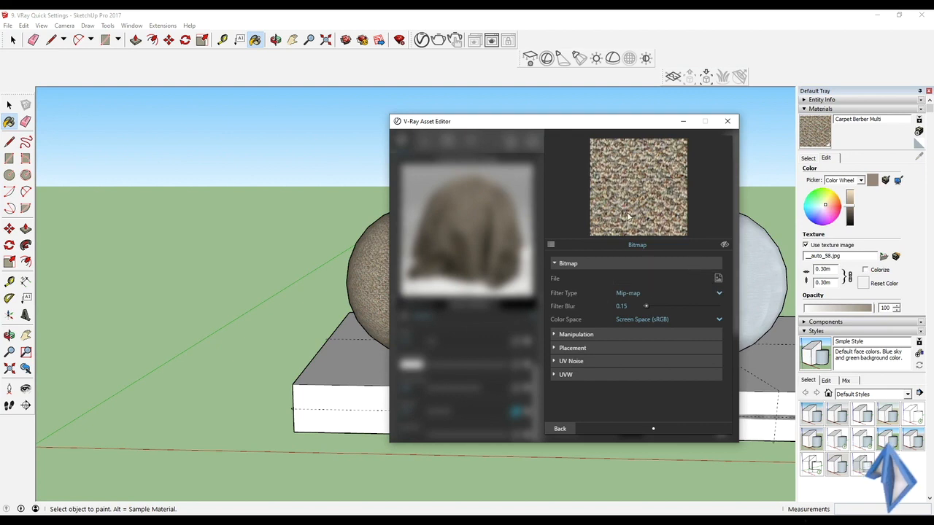
Step: Try the No Filter and Summed-area filter types on the bump bitmap, then return to Mip-map
click(663, 290)
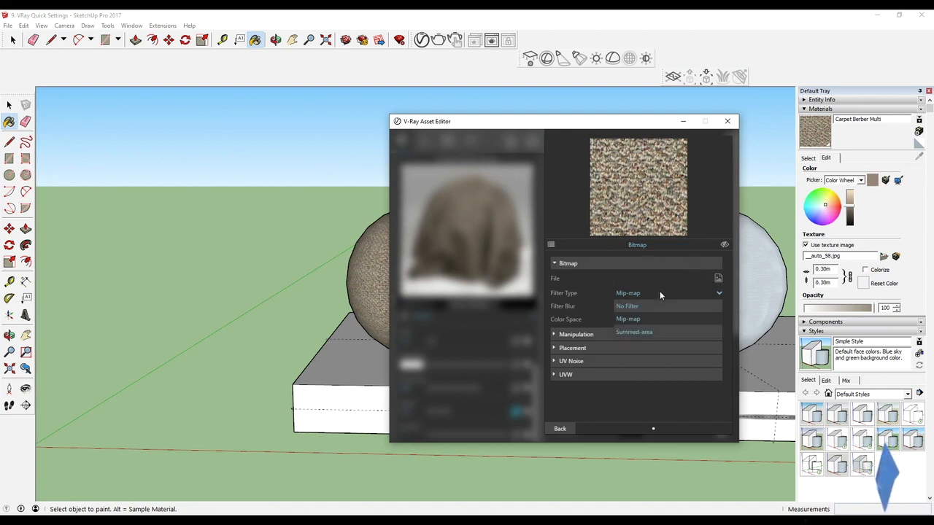
click(646, 307)
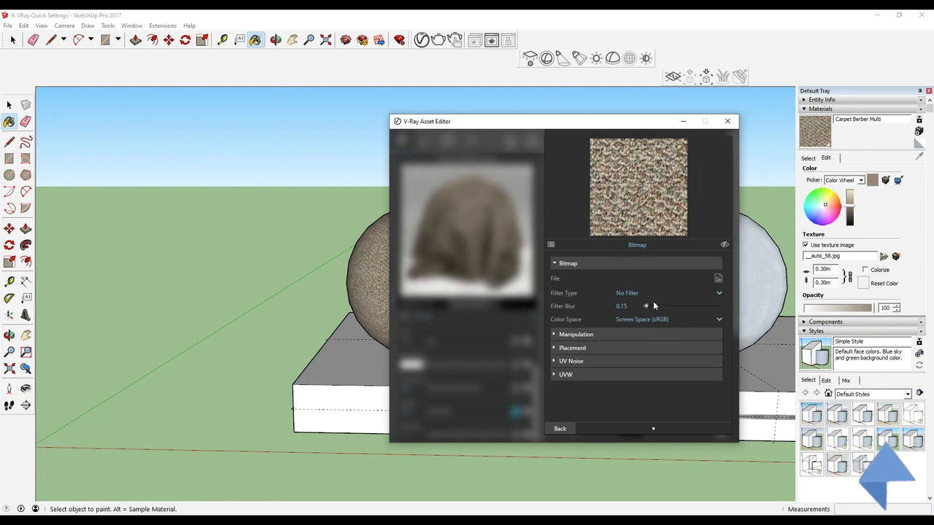
click(656, 294)
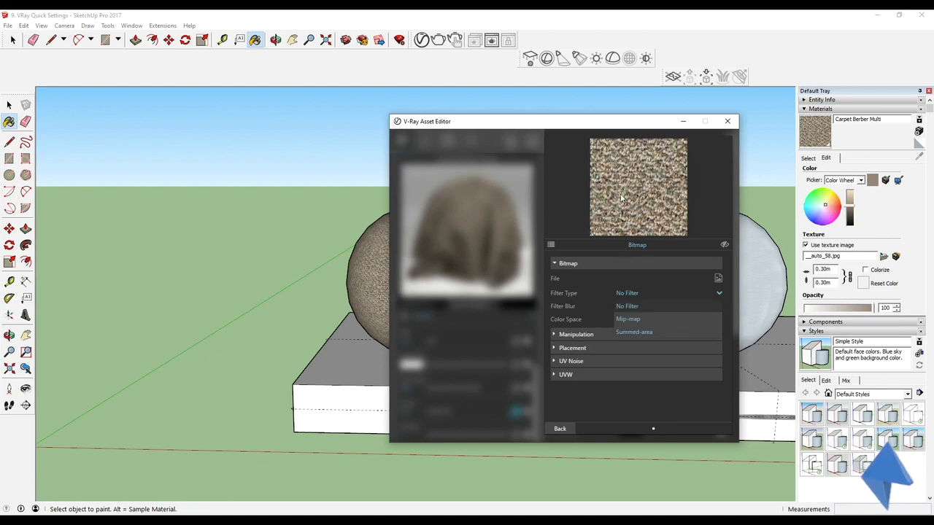
click(641, 334)
click(664, 294)
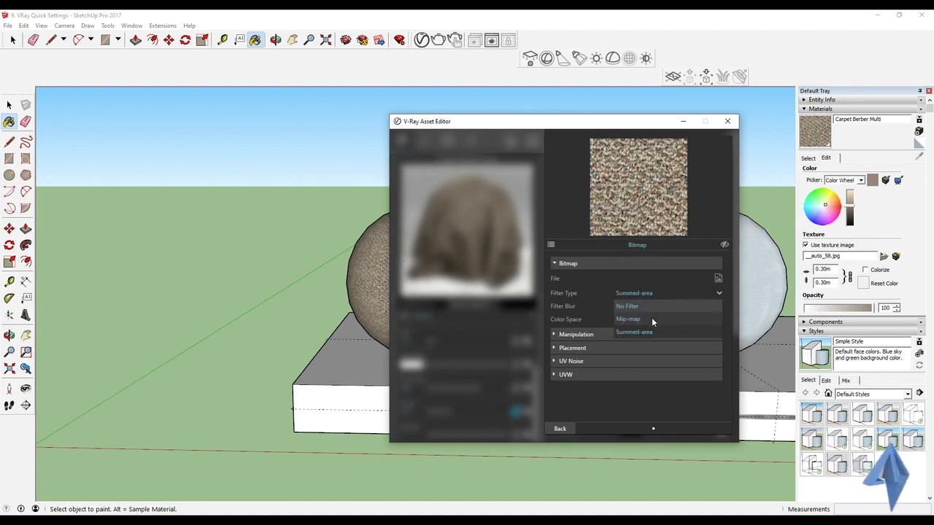
click(651, 319)
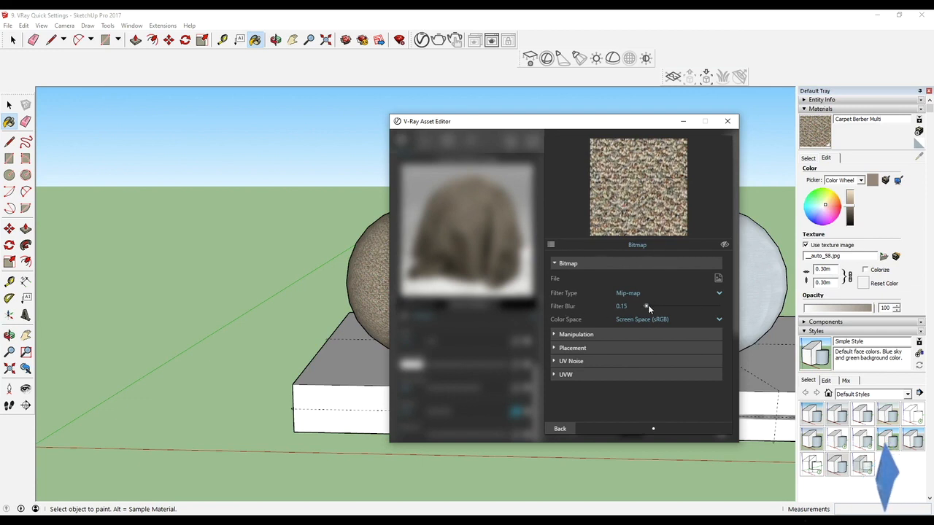
Step: Try filter blur values of 0 and 18.6 on the bump bitmap, ending at 2.8
drag(646, 306, 644, 309)
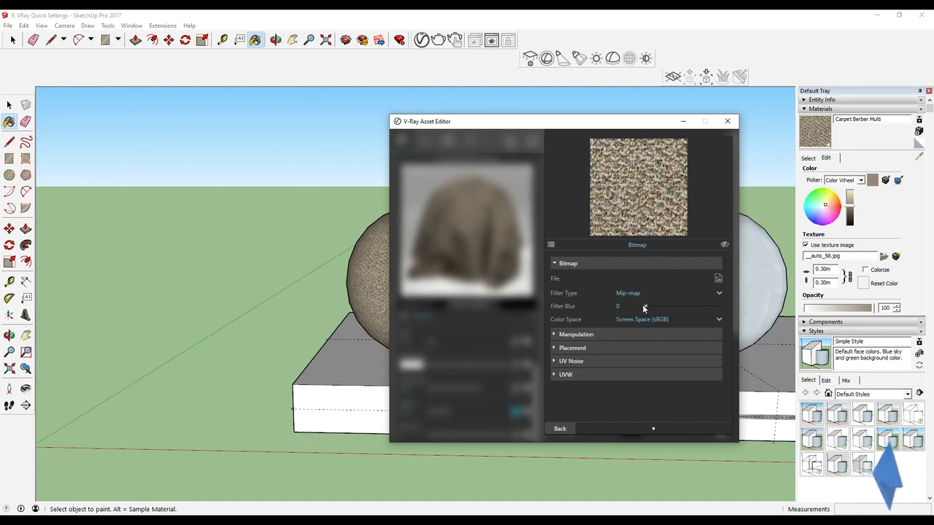
drag(646, 308, 713, 306)
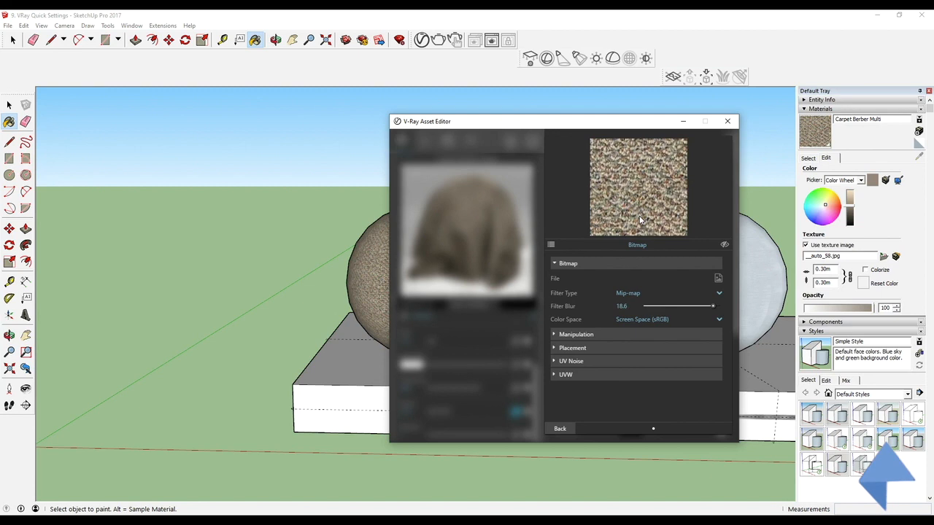
click(666, 306)
drag(662, 305, 655, 307)
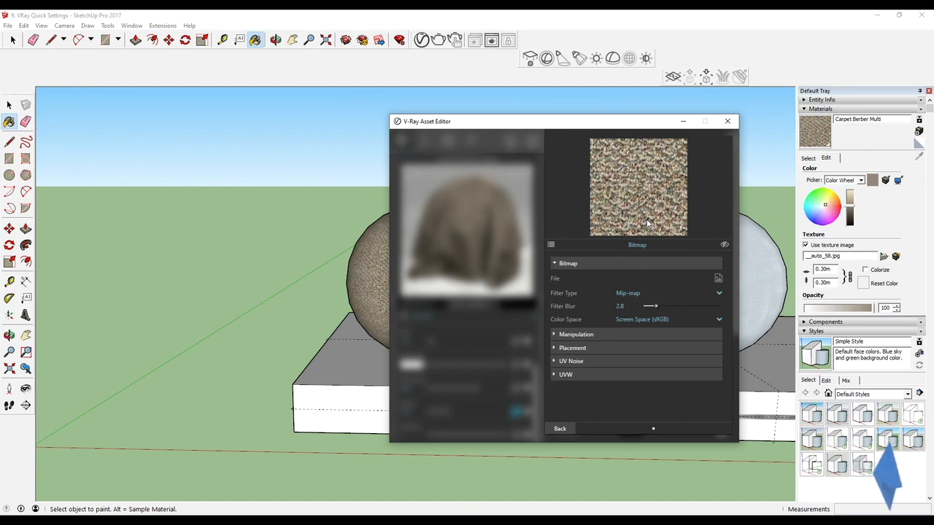
Step: Invert the bump bitmap's texture, try Invert Alpha and leave it off, and go back to the material's settings
click(560, 263)
click(555, 277)
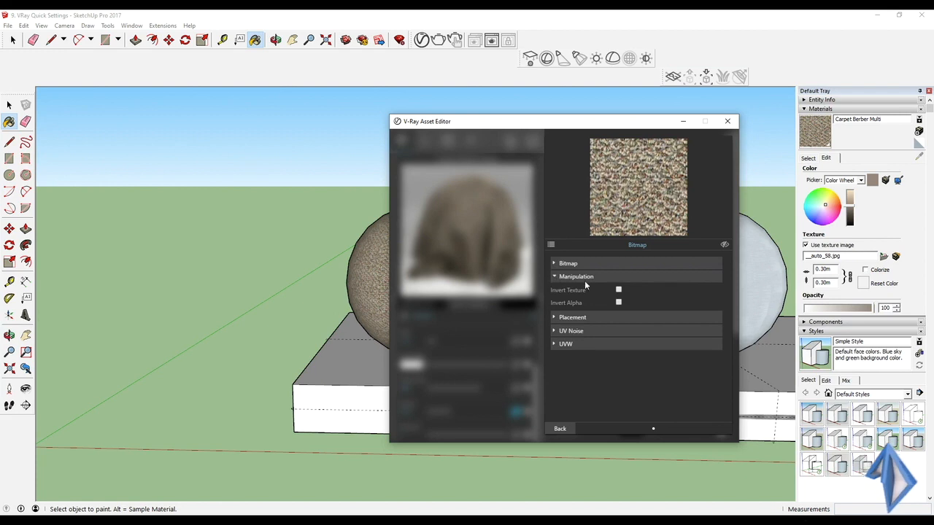
click(618, 290)
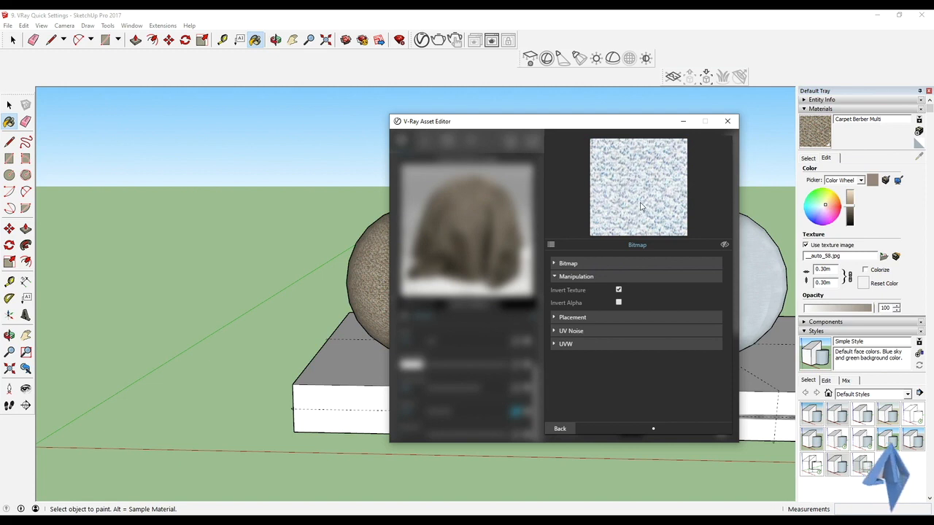
click(618, 303)
click(617, 304)
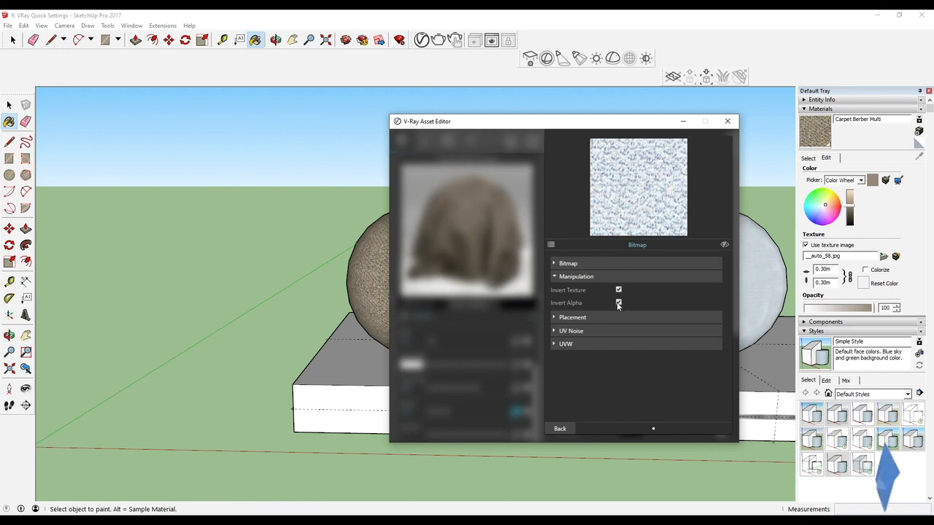
click(559, 430)
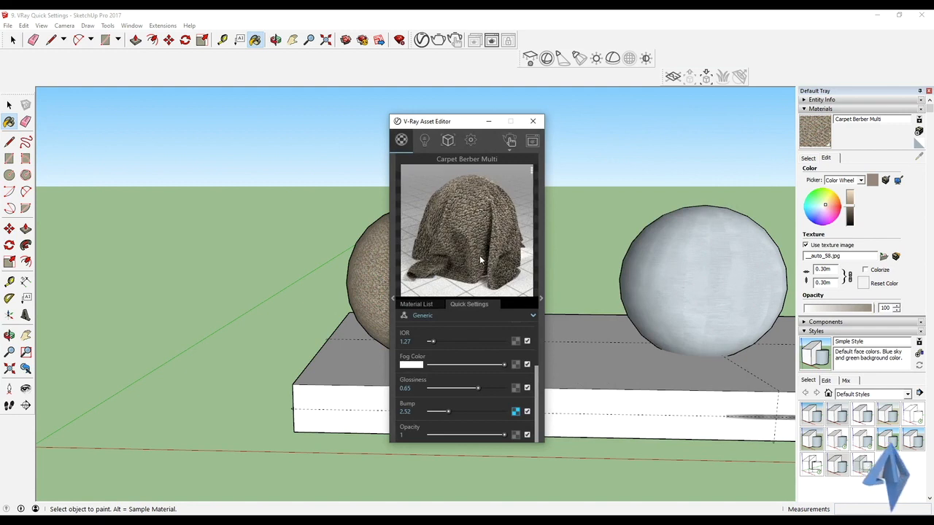
Step: Reopen the bump bitmap's settings, dismissing the file selection, and set the filter blur to 3.35
click(516, 411)
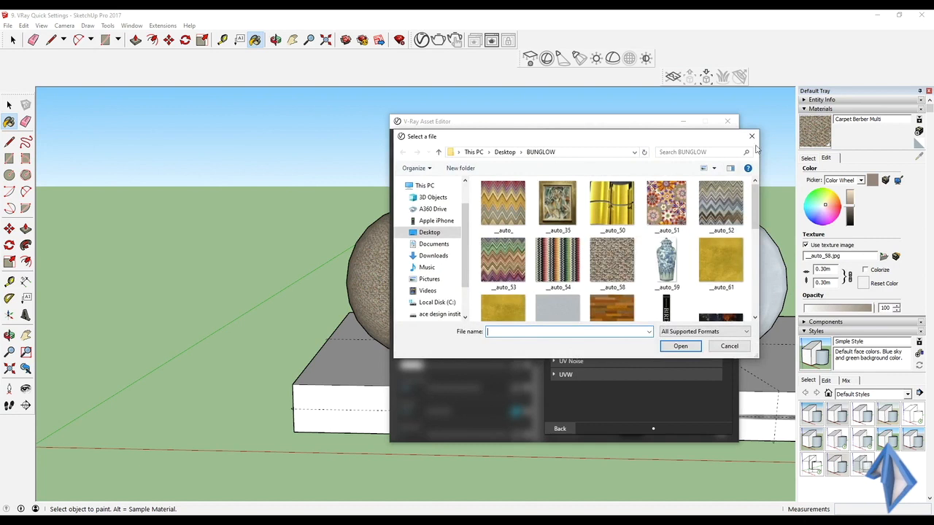
click(751, 136)
click(554, 334)
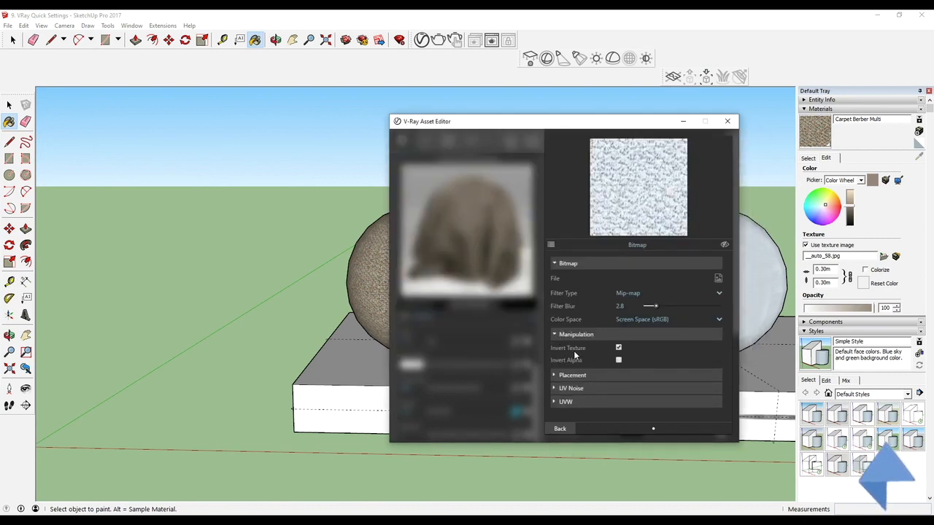
click(550, 333)
mouse_move(651, 305)
mouse_down()
mouse_move(695, 305)
mouse_move(658, 307)
mouse_up()
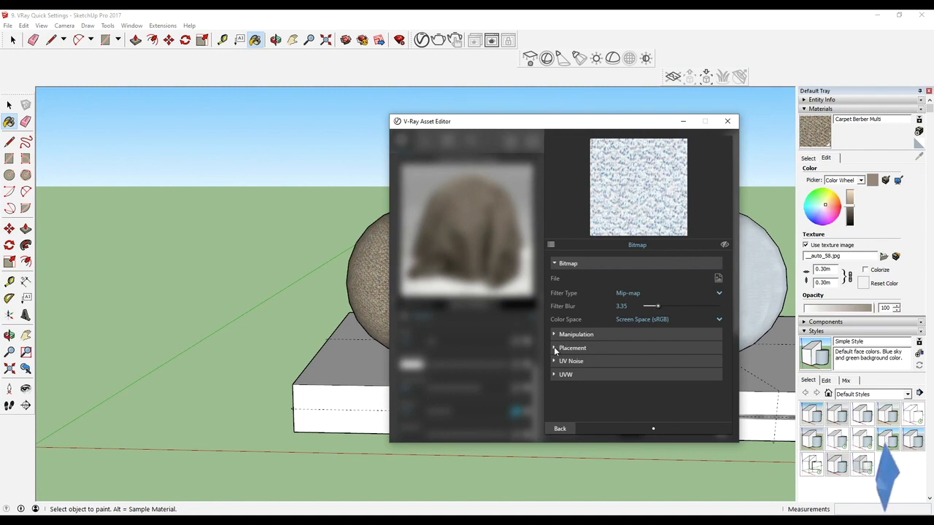
Step: Set the bump bitmap's placement type to Crop with height 0.44 and width 0.42, and return to the material's settings
click(556, 347)
scroll(565, 332, down, 2)
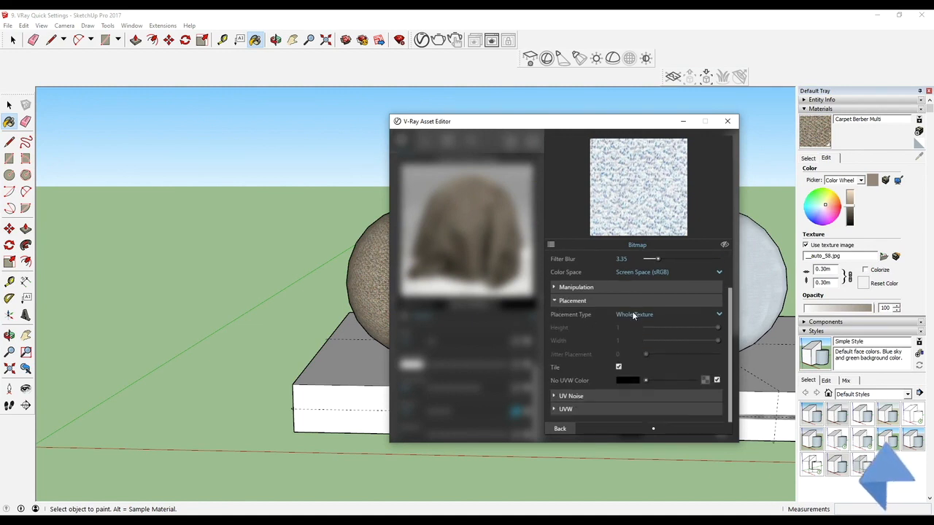
click(651, 313)
click(635, 342)
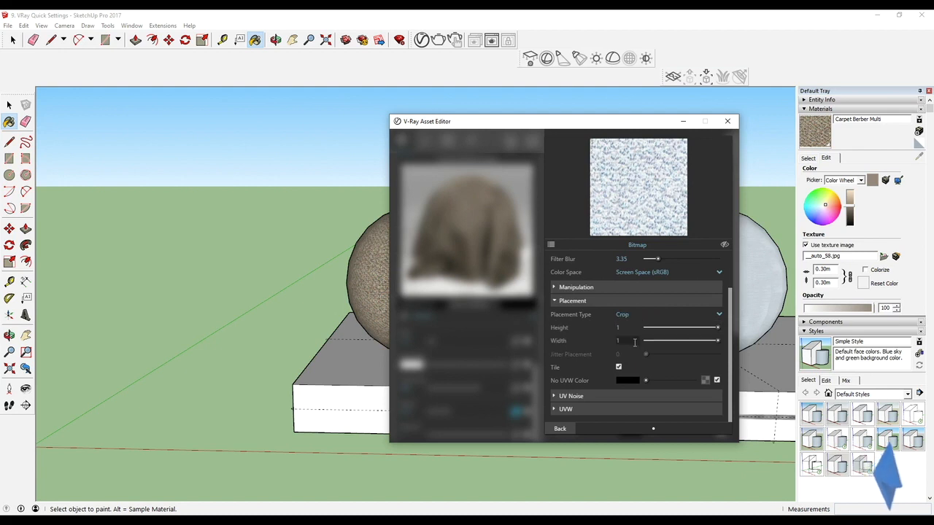
drag(718, 327, 676, 341)
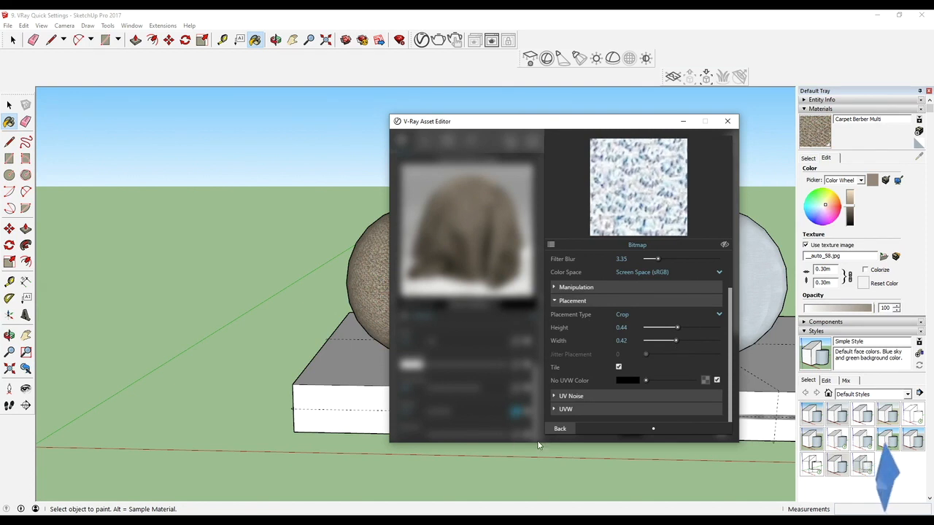
click(560, 429)
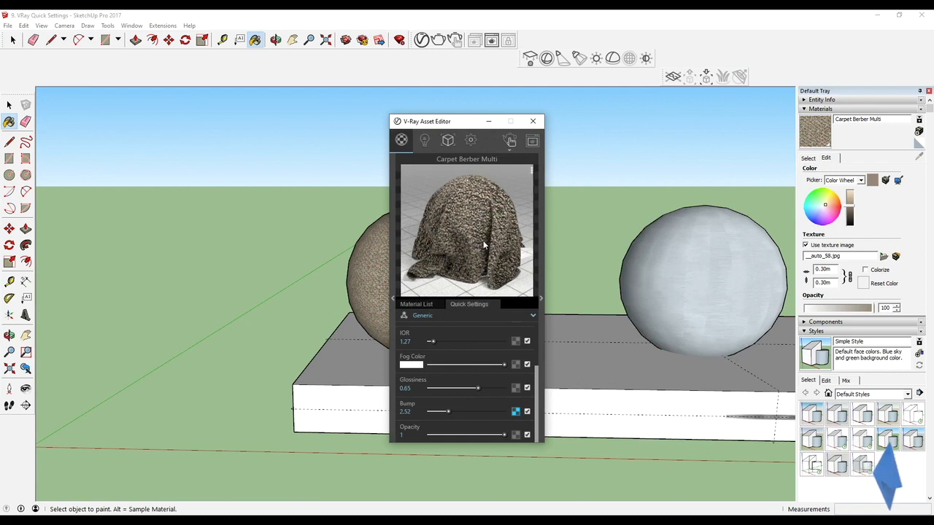
Step: Reopen the bump bitmap's placement settings and set both the crop height and width to 1
click(516, 412)
click(718, 278)
key(Escape)
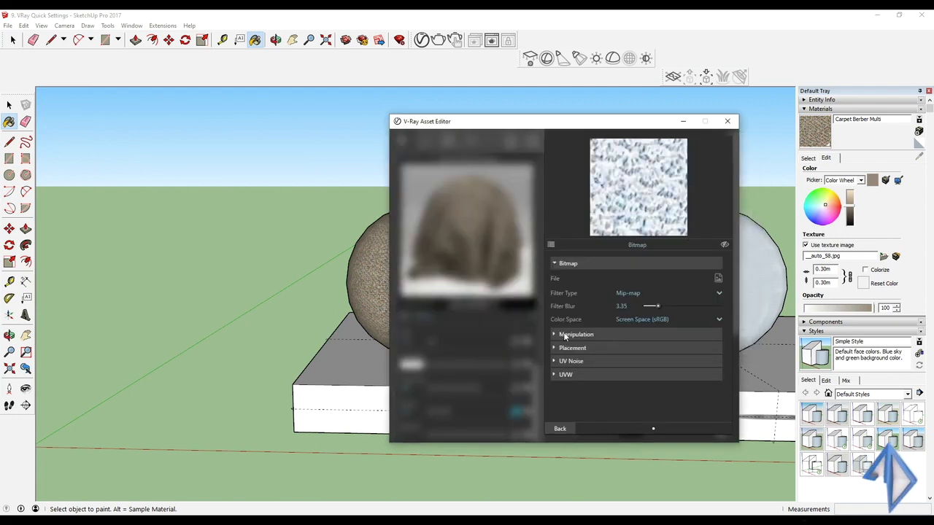
click(567, 264)
click(555, 290)
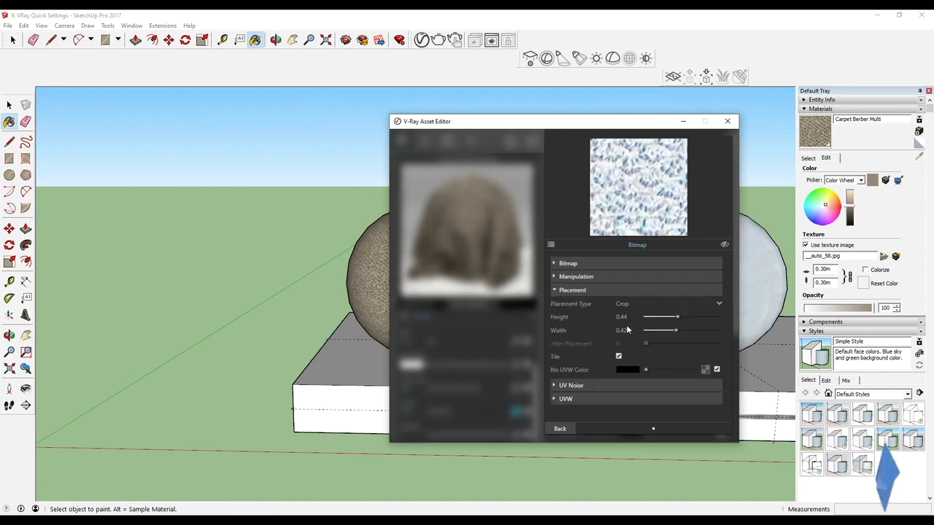
drag(683, 321, 719, 331)
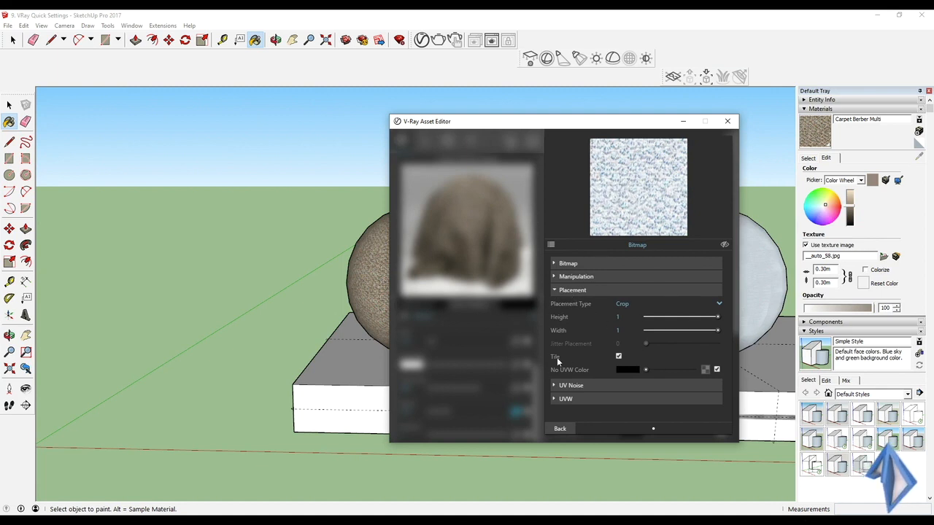
Step: Turn off tiling for the bump bitmap and go back to the material's settings
click(618, 356)
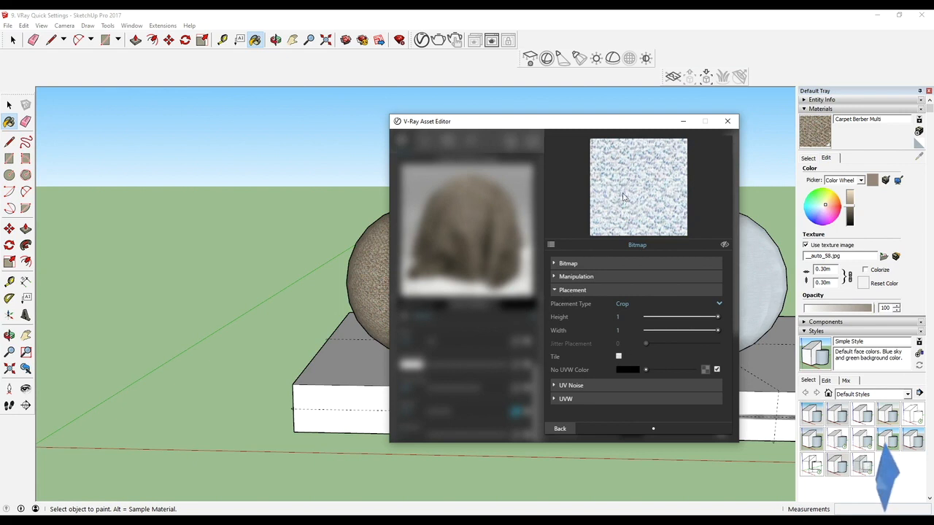
click(560, 428)
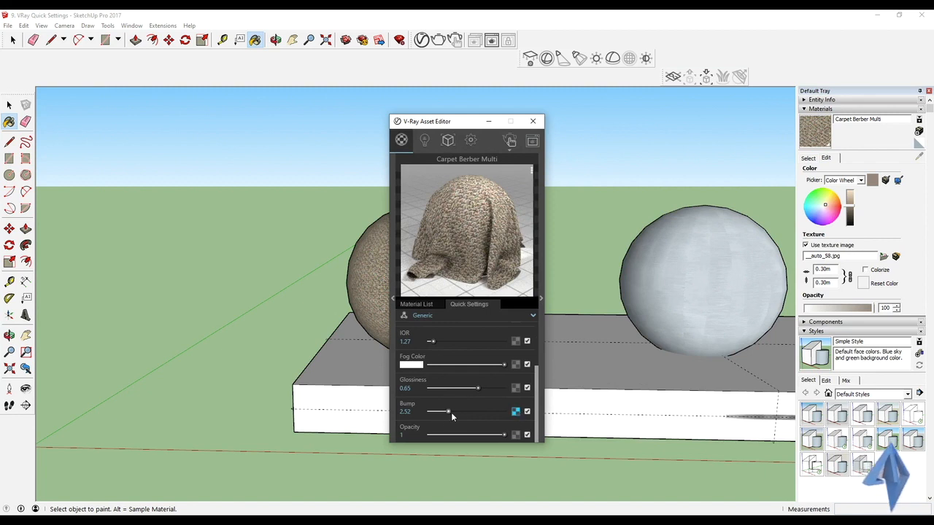
Step: Turn the bump bitmap's tiling back on in its placement settings, and set the material's bump to 5.5
click(515, 412)
click(751, 136)
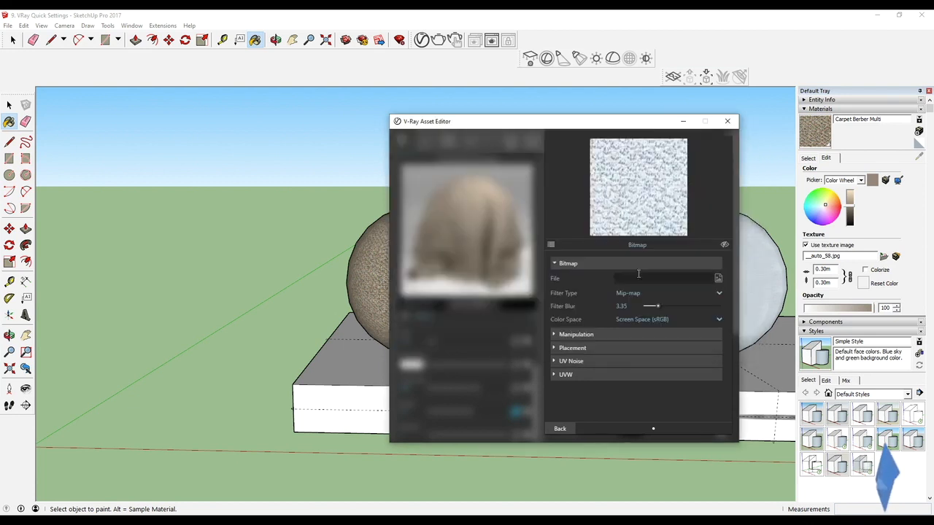
click(555, 348)
click(618, 415)
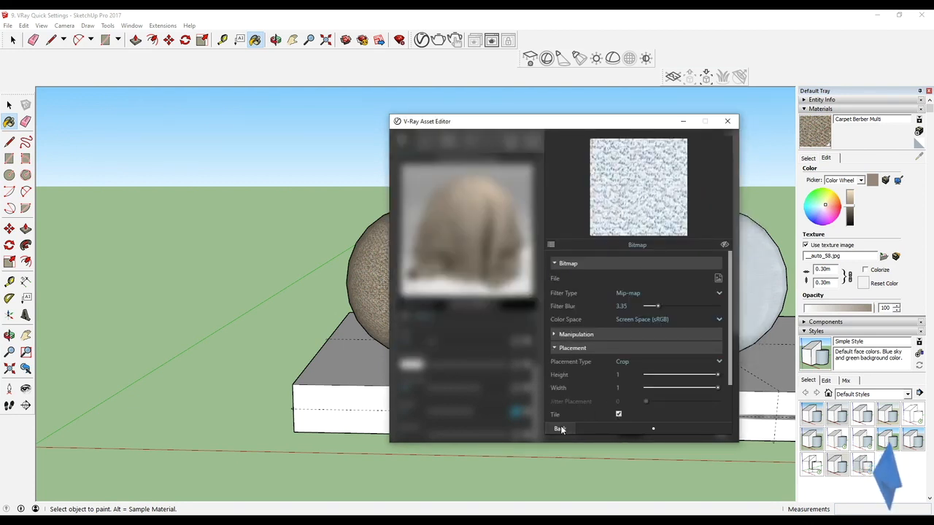
click(558, 428)
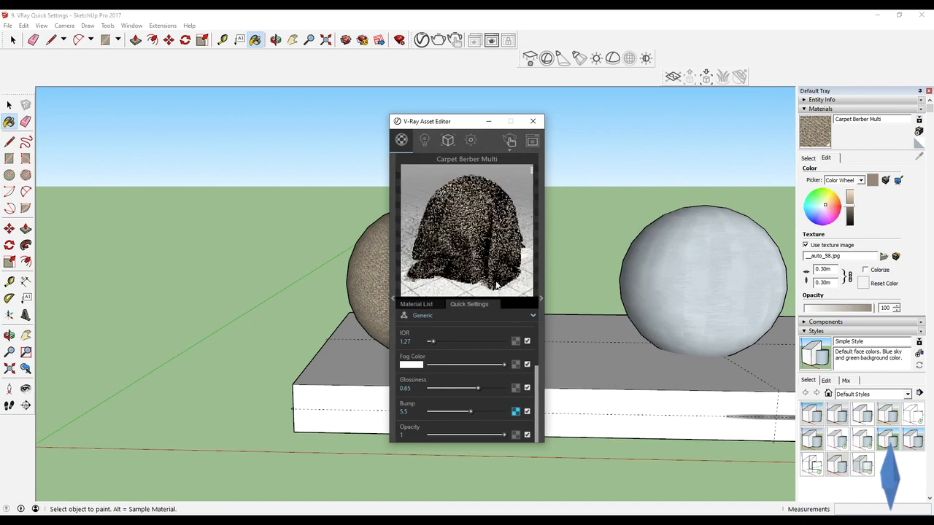
Step: Reopen the bump bitmap's settings and enable animated UV noise with amount 29.001, size 23.001, levels 3 and phase 18
click(517, 412)
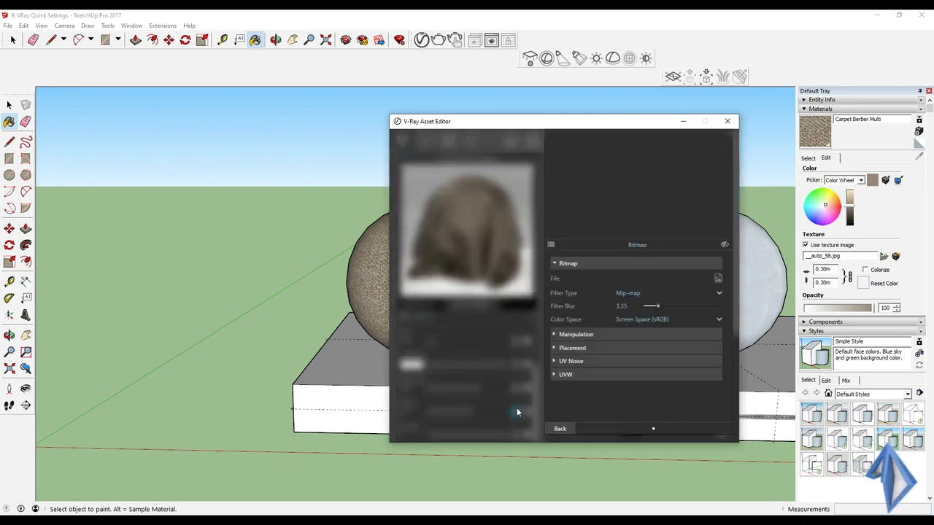
double_click(655, 191)
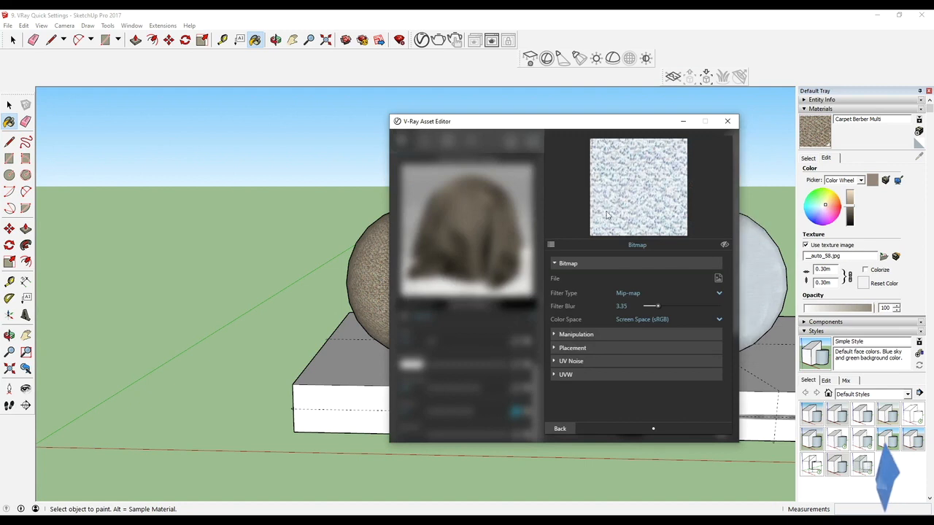
click(553, 264)
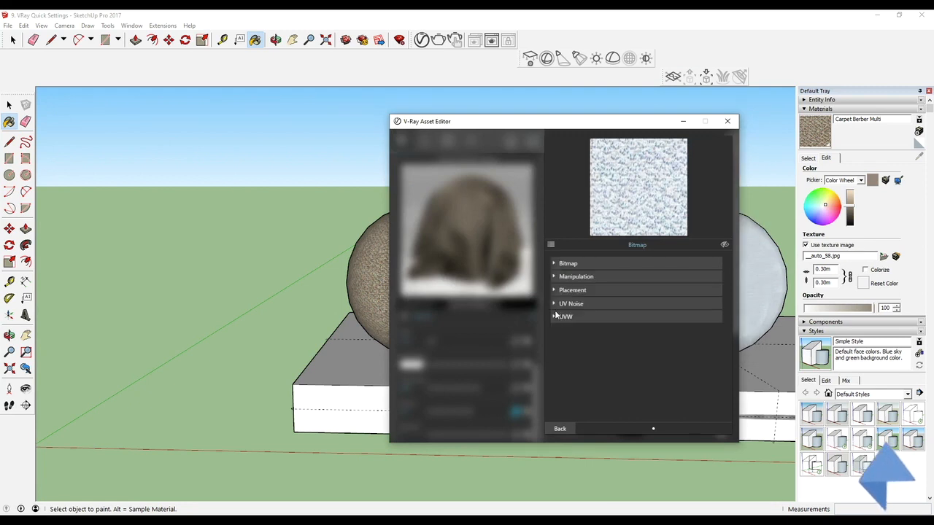
click(554, 304)
click(617, 317)
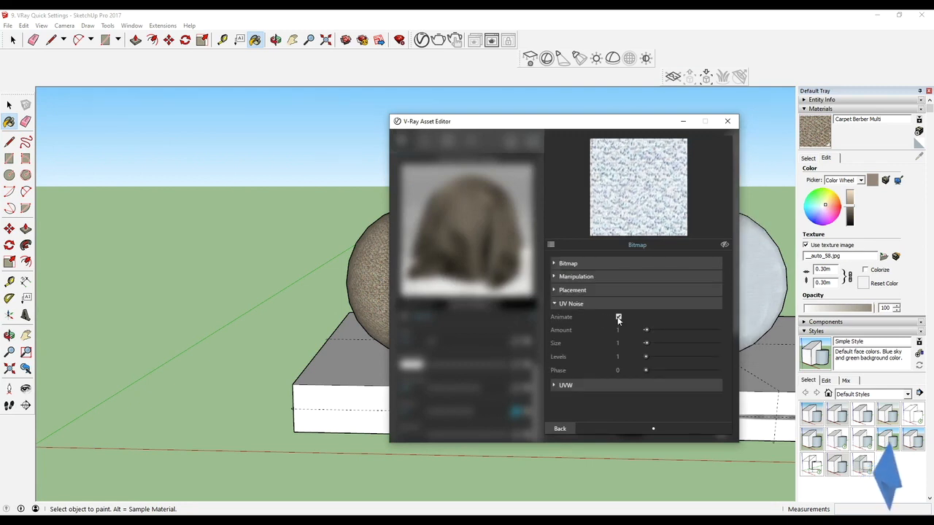
drag(646, 330, 668, 333)
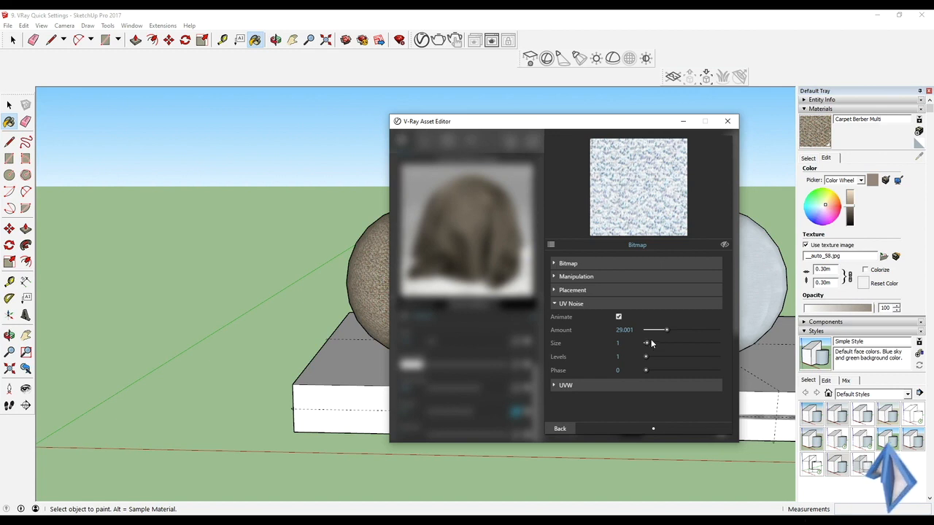
drag(648, 343, 658, 370)
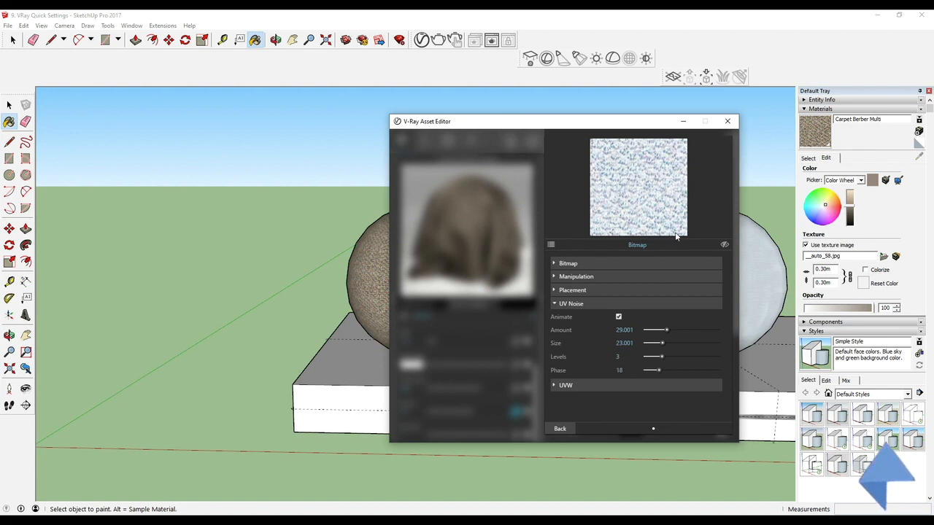
Step: Turn off Animate for the bump bitmap's UV noise and collapse those settings
click(619, 316)
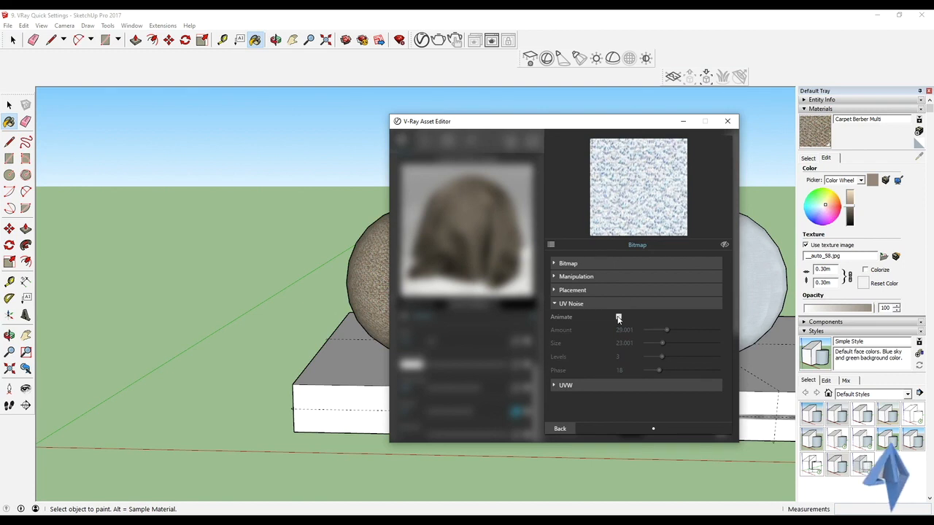
click(618, 317)
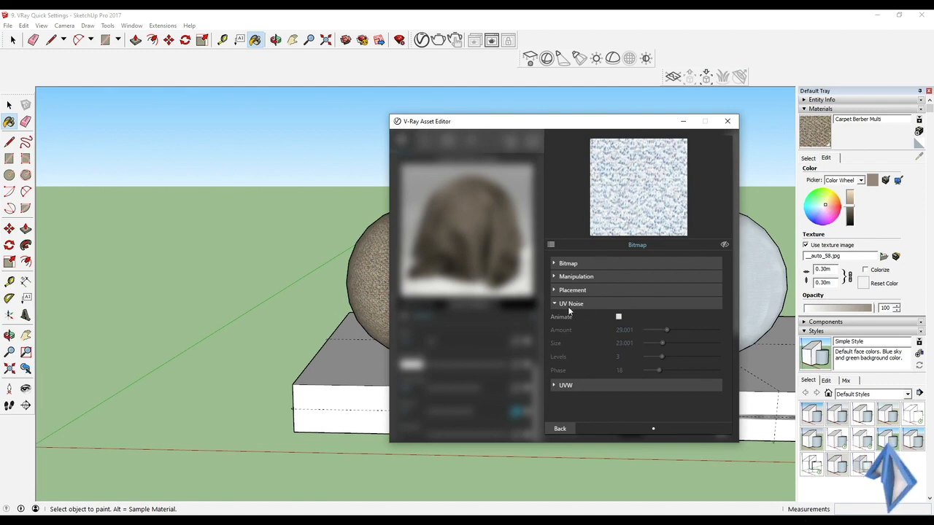
click(554, 305)
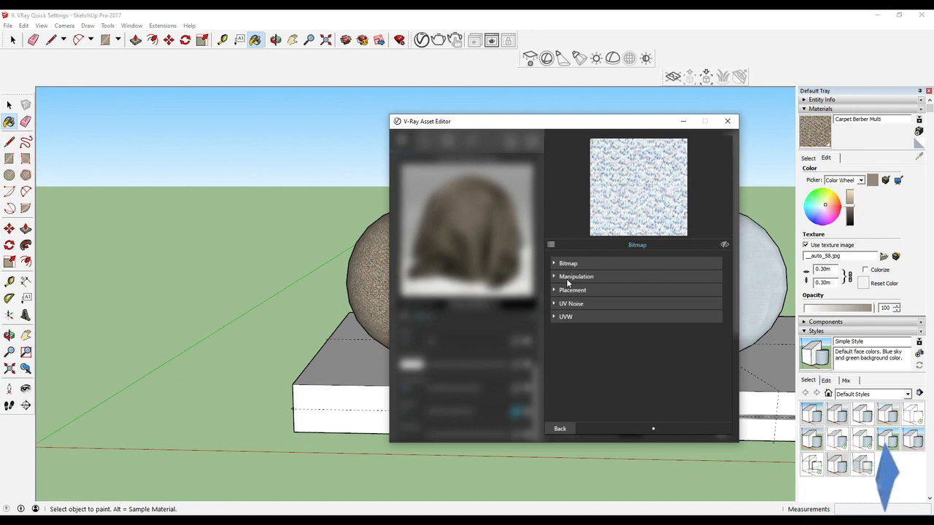
Step: Set the bump bitmap's UVW channel to 40 and enable Double-sided Mode
click(556, 317)
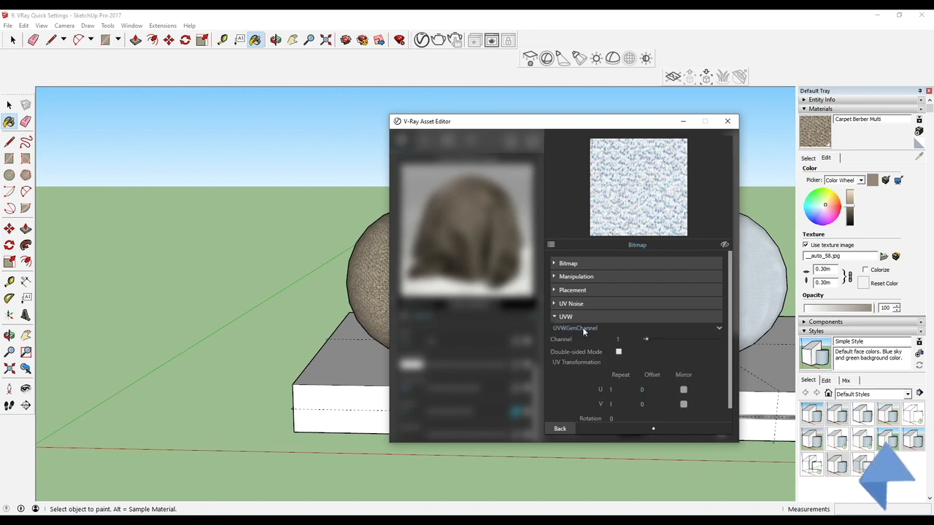
scroll(593, 332, down, 1)
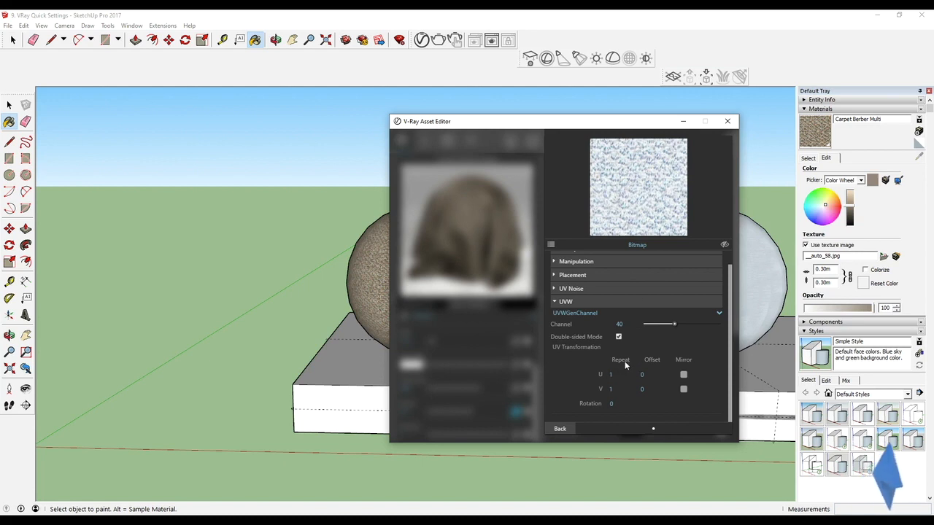
Step: Try mirroring the bump bitmap's UV transformation in U and in V, leaving both off
click(681, 375)
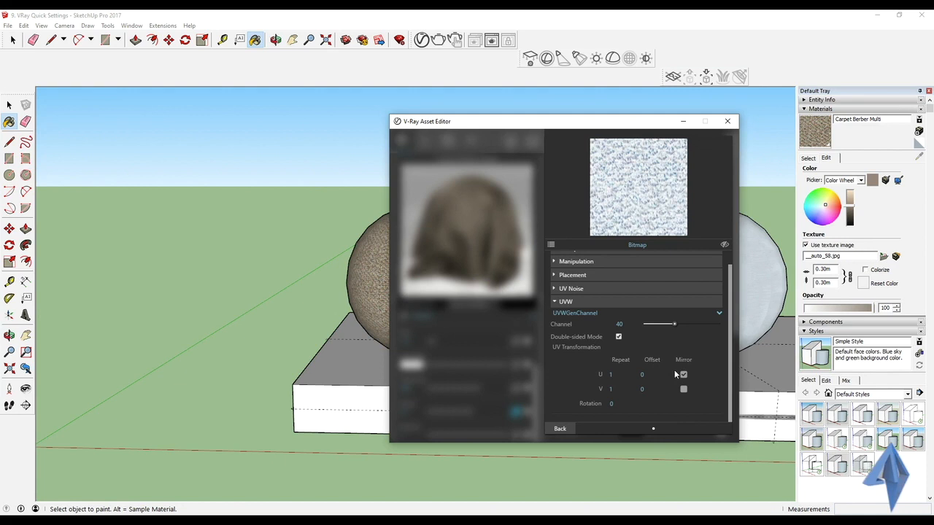
click(683, 374)
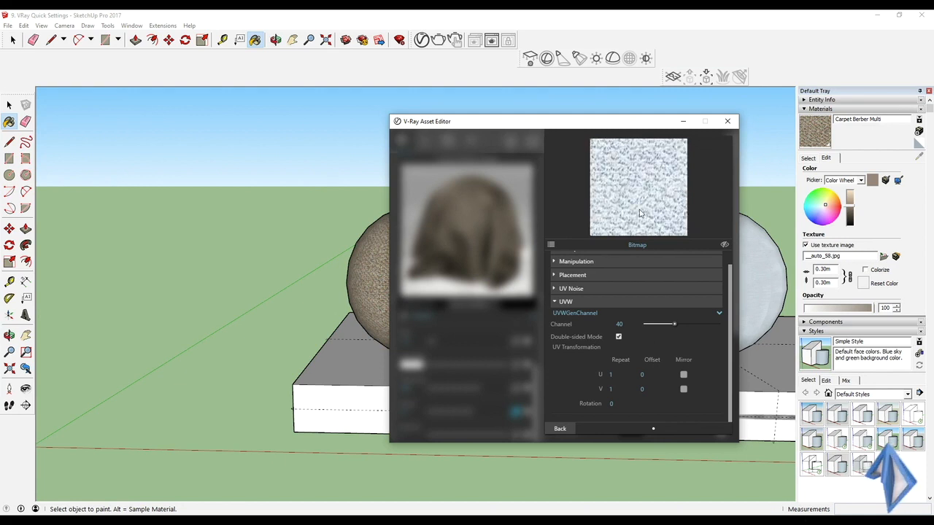
click(683, 391)
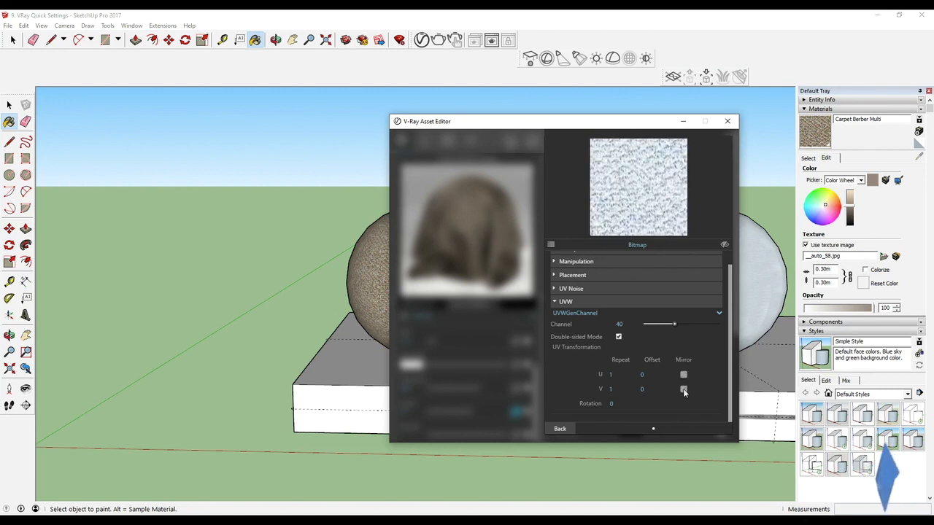
Step: Try a rotation of 60 for the bump bitmap's UV transformation, and settle on 30
click(616, 403)
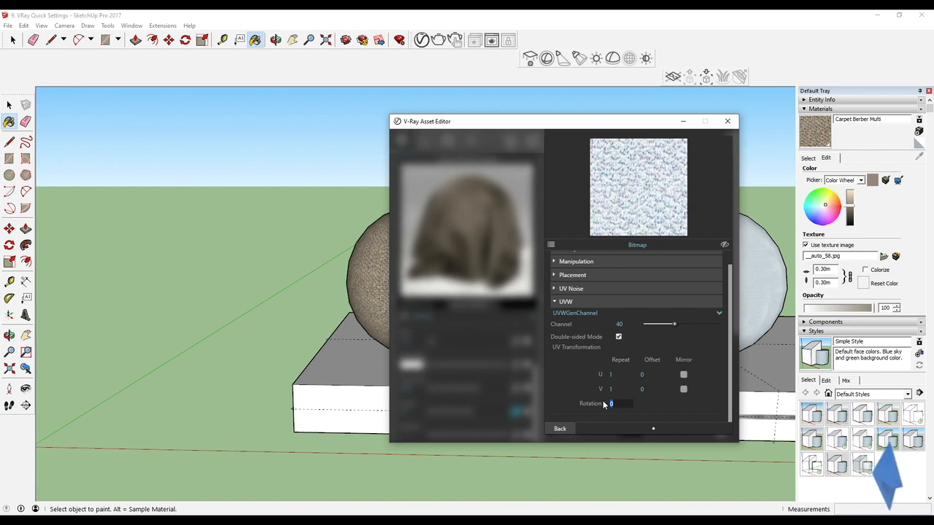
key(Return)
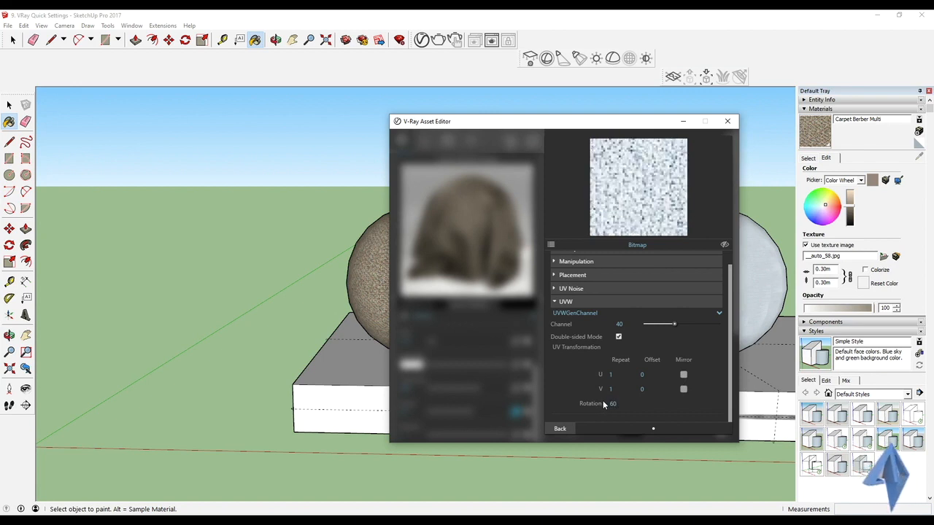
click(614, 404)
text(30)
key(Return)
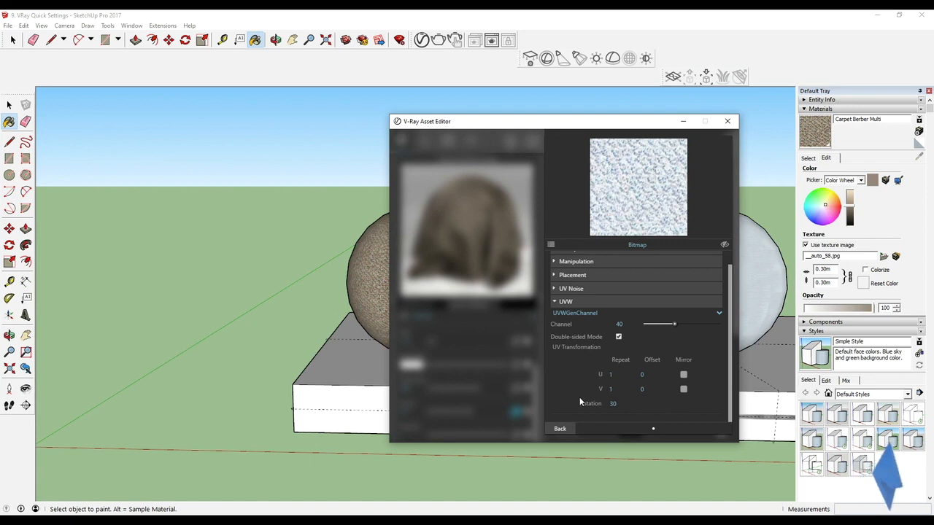
Step: Set the bump bitmap's UVW channel to 0 and return to the material's settings
drag(673, 324, 630, 325)
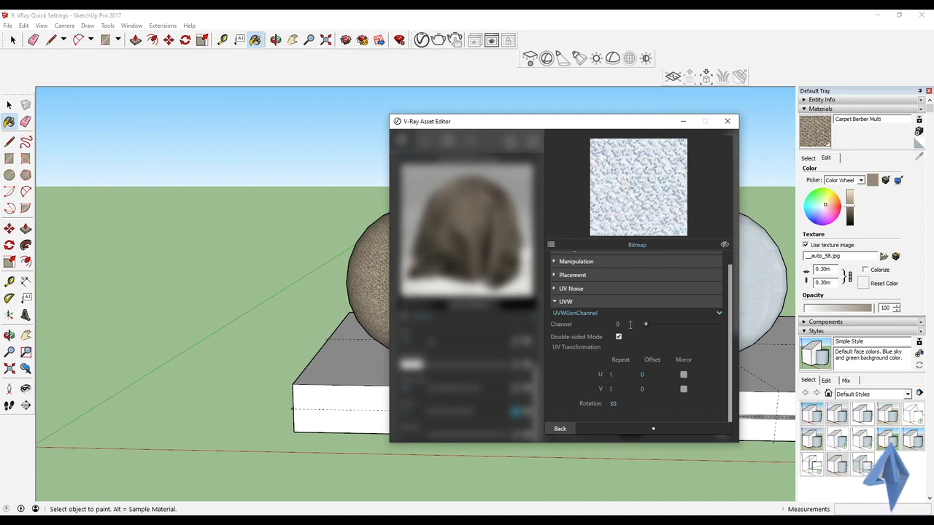
click(558, 301)
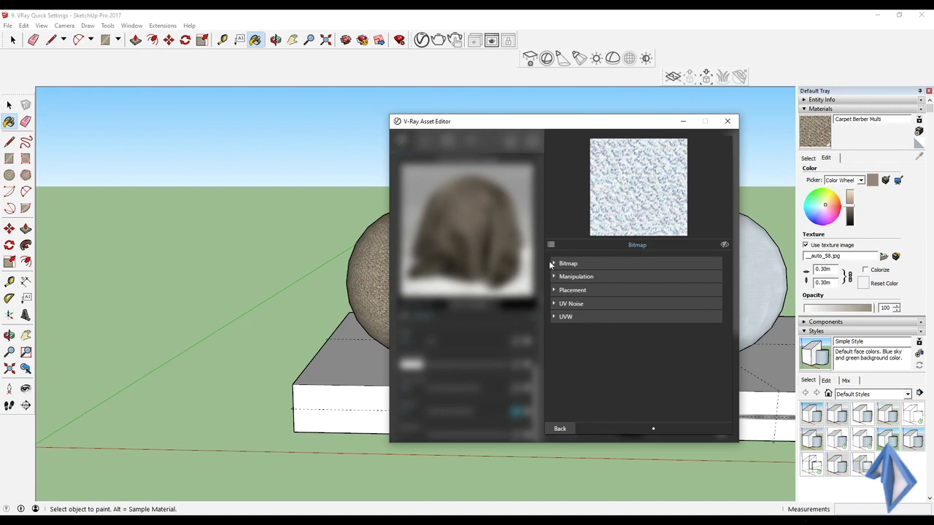
click(559, 429)
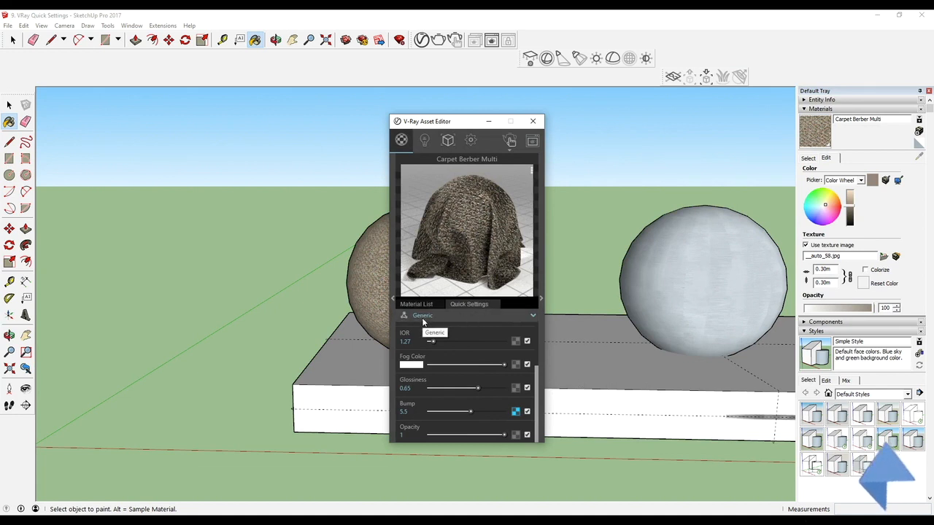
Step: Look over the preview options, the available material types and the quick settings, keeping the Generic type
click(533, 171)
click(436, 263)
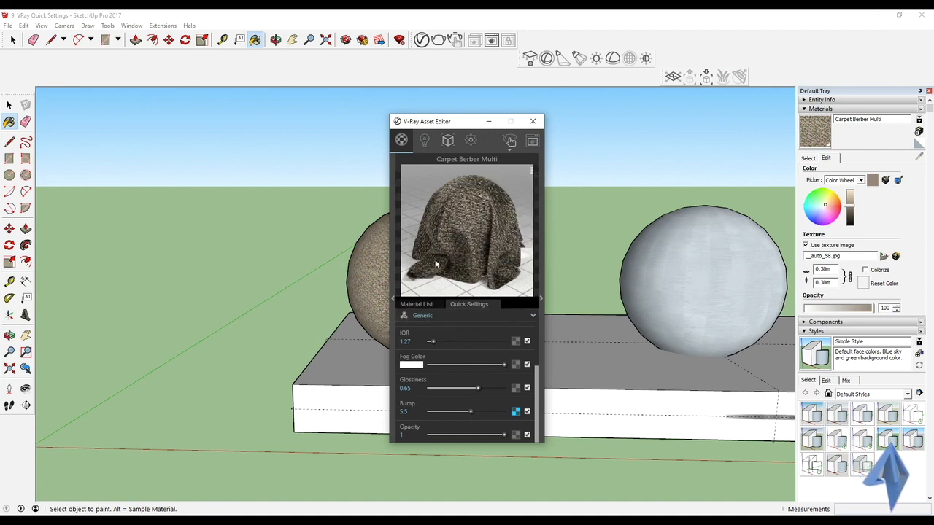
click(476, 315)
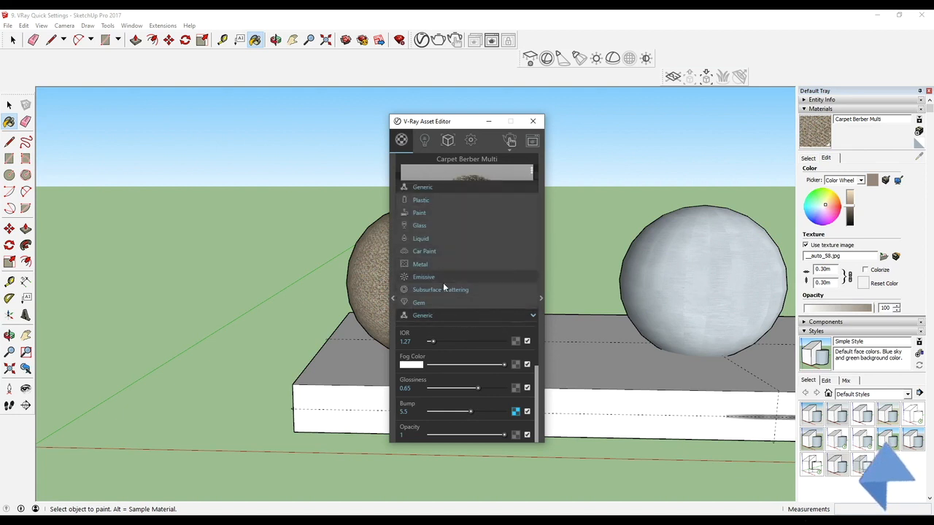
click(454, 314)
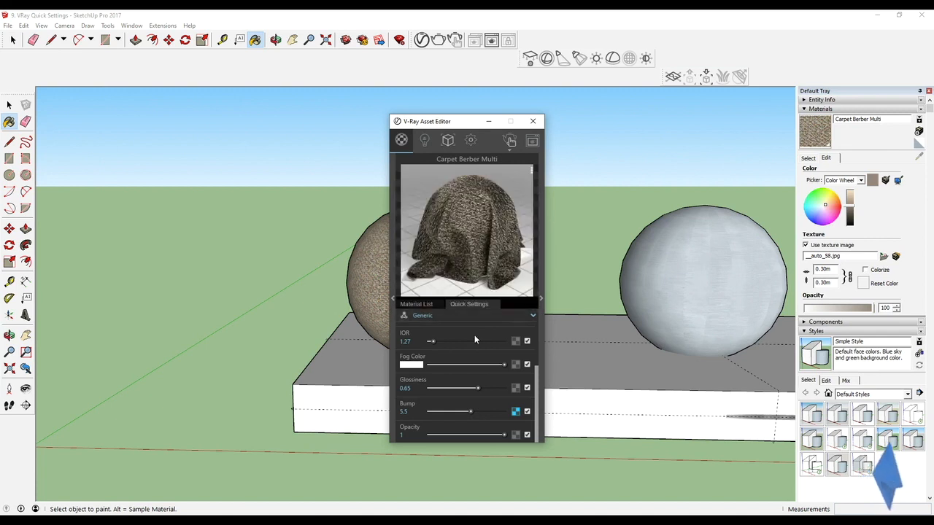
scroll(495, 353, up, 3)
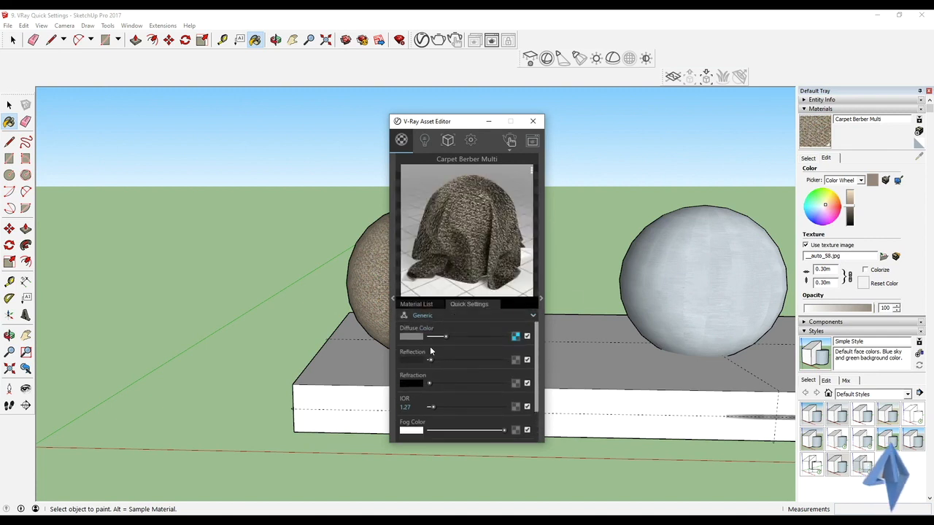
scroll(410, 416, down, 3)
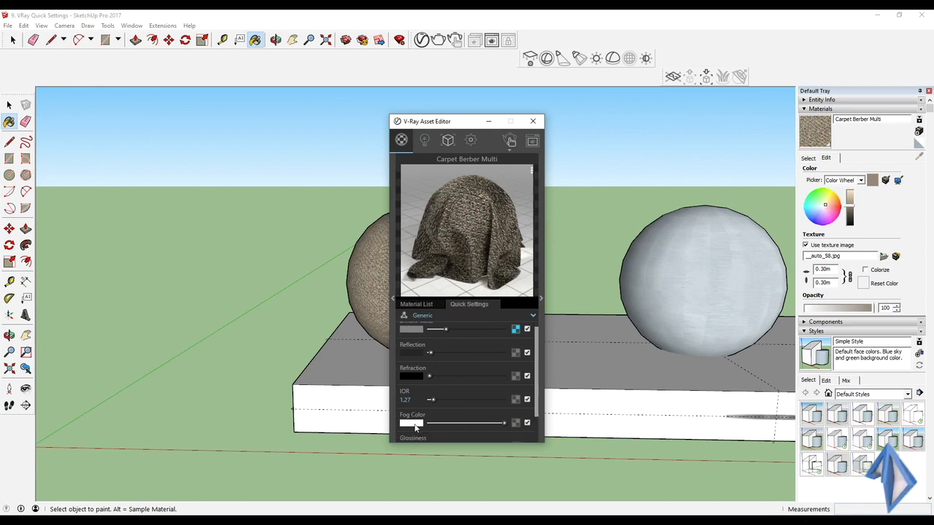
Step: Try the carpet material with its diffuse texture disabled, and enable the texture again
scroll(416, 375, up, 3)
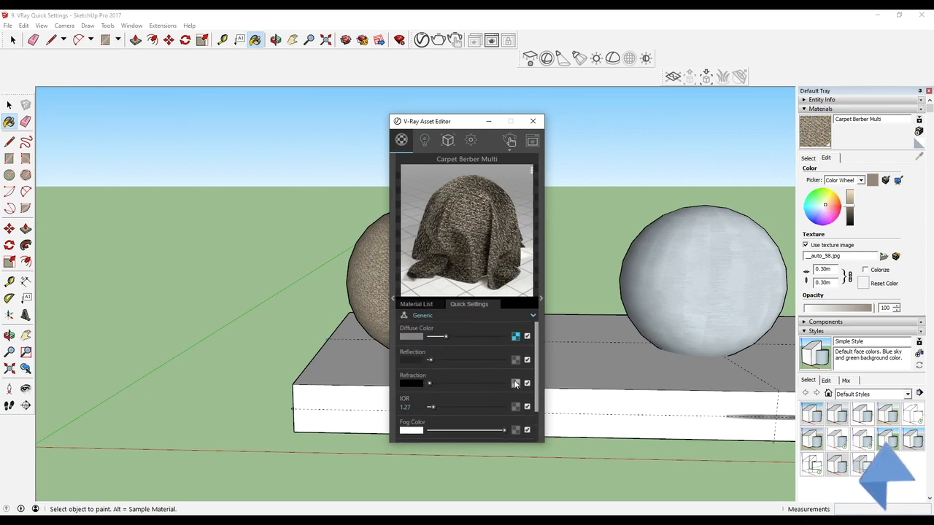
click(529, 337)
click(528, 337)
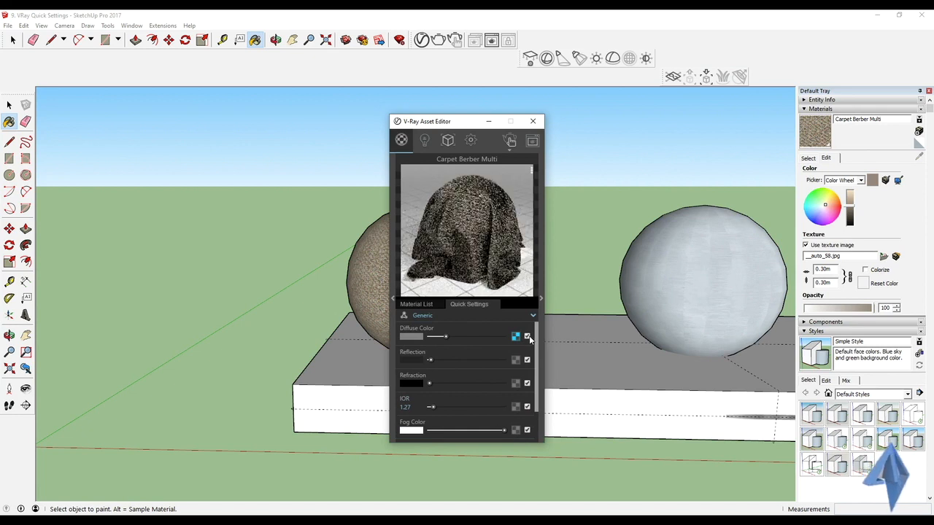
click(527, 337)
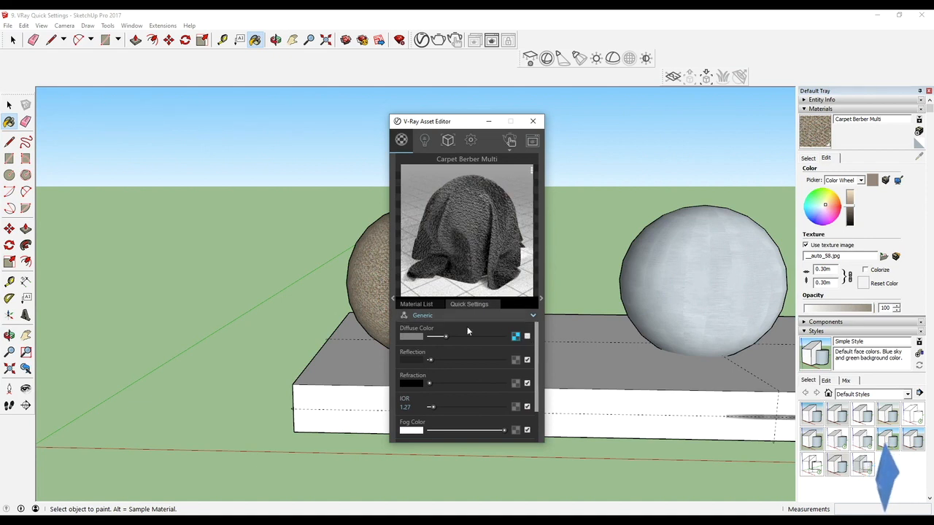
scroll(467, 328, down, 3)
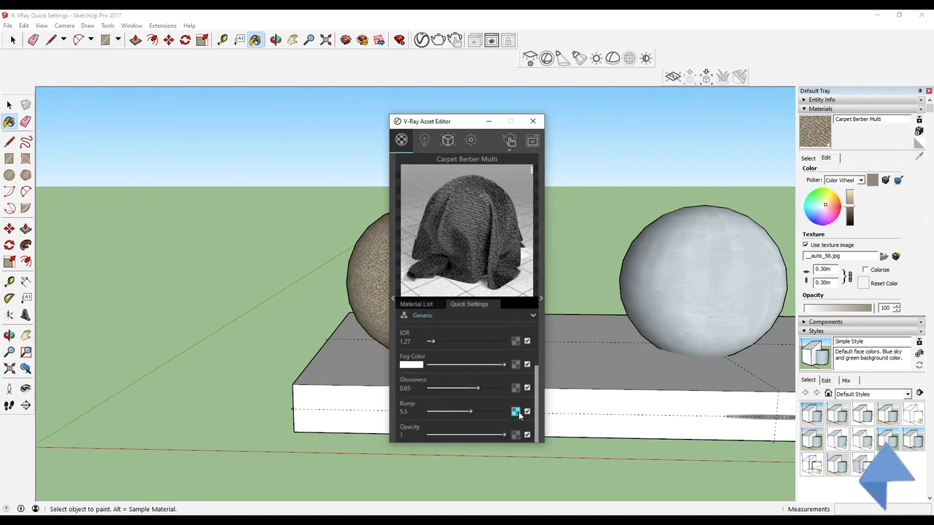
scroll(506, 405, up, 3)
click(526, 336)
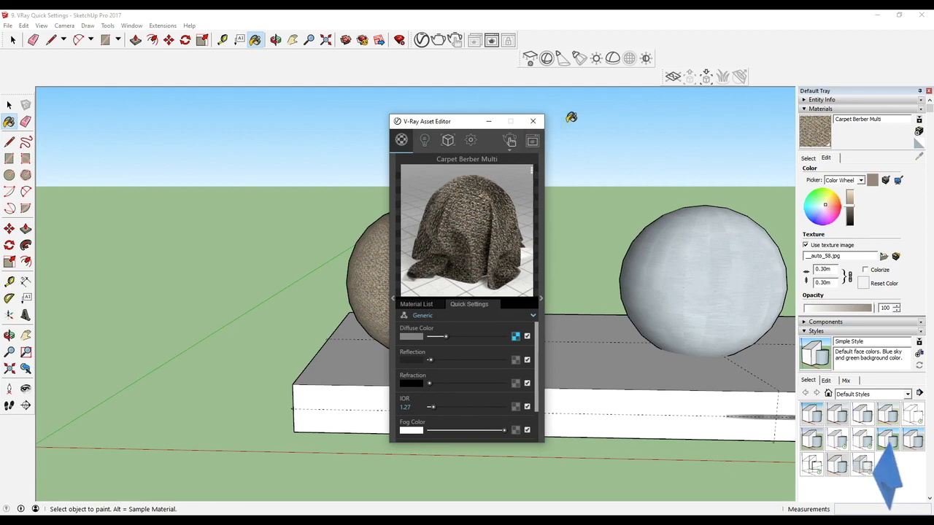
Step: Sample the material on the front face of the slab under the spheres
middle_drag(563, 172, 506, 264)
mouse_move(364, 335)
middle_down()
mouse_move(334, 328)
mouse_move(310, 273)
mouse_move(275, 264)
middle_up()
key(b)
alt+click(609, 398)
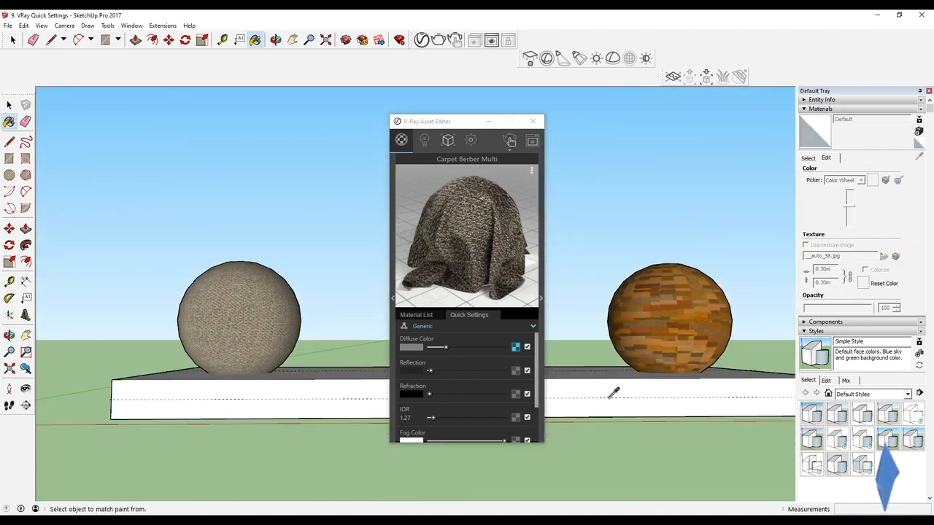
Step: Set the V-Ray Mesh Light's color to white and its intensity to about 10.4
click(425, 140)
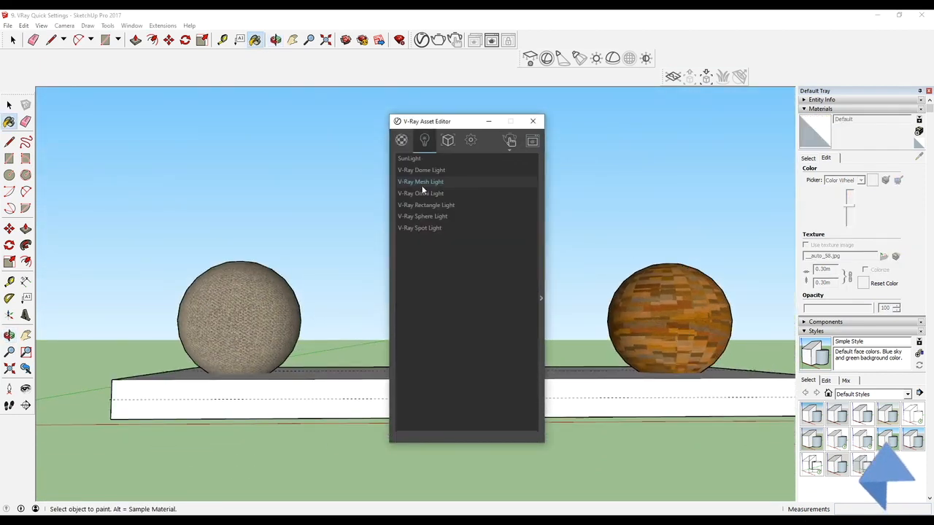
click(541, 299)
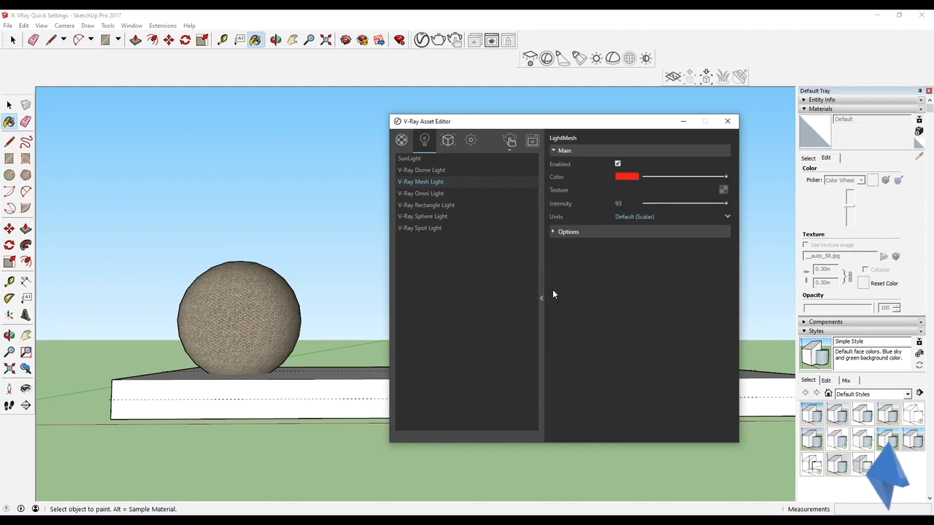
click(627, 177)
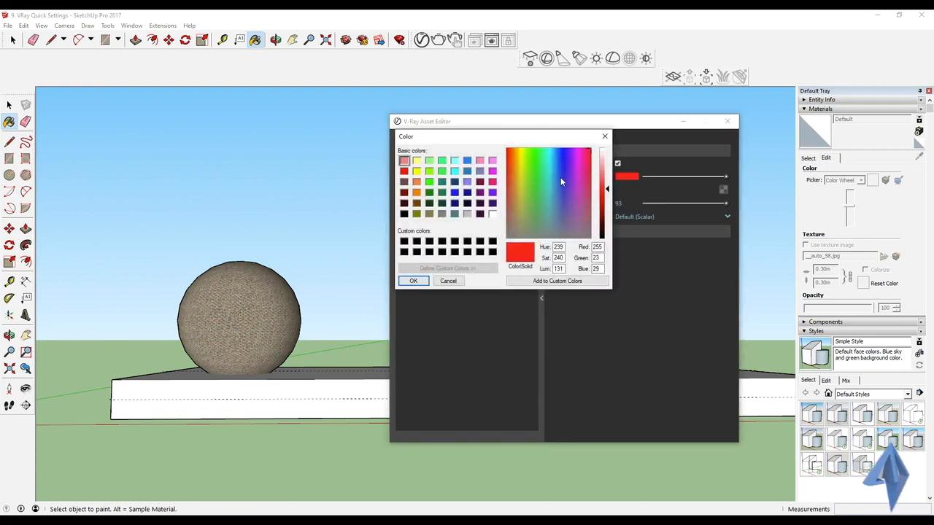
click(605, 150)
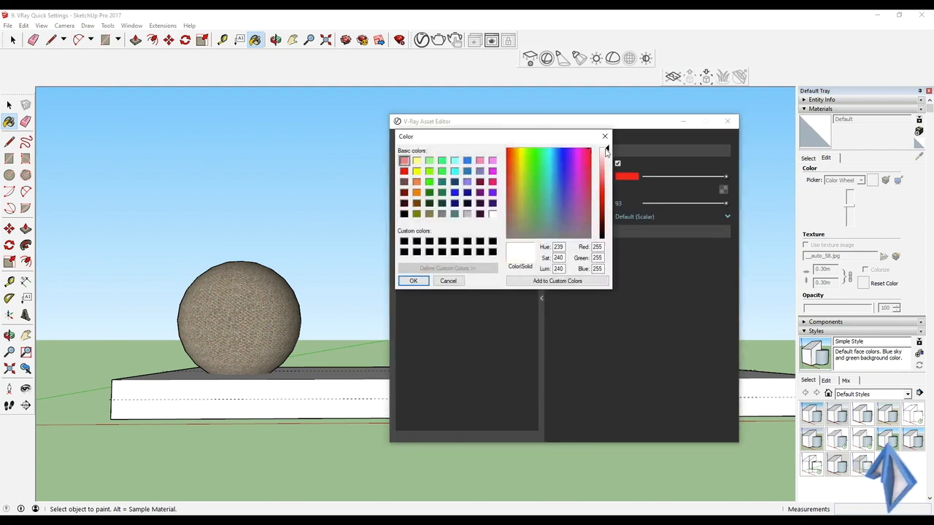
click(413, 281)
mouse_move(683, 205)
mouse_down()
mouse_move(661, 206)
mouse_move(673, 206)
mouse_up()
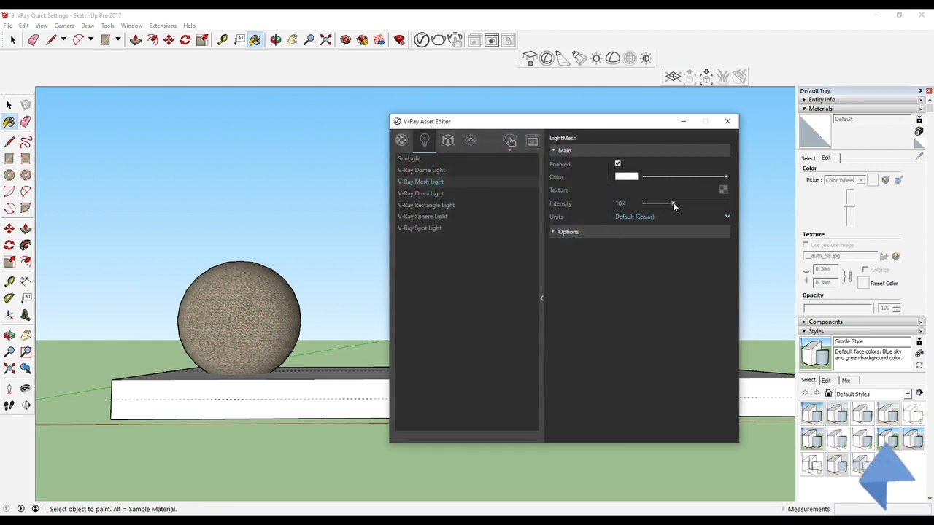
click(540, 298)
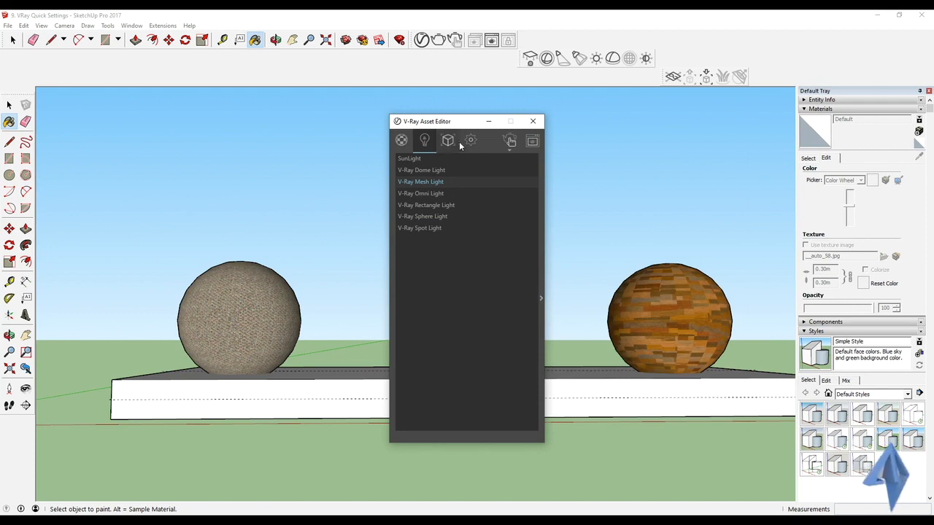
Step: Close the asset editor and delete the objects caught by a crossing selection in the model
click(532, 121)
middle_drag(515, 223, 537, 288)
scroll(536, 288, down, 3)
key(space)
drag(687, 381, 544, 211)
key(Delete)
Step: Render the three spheres on the slab and examine their carpet, metal and wood finishes up close
scroll(329, 271, up, 5)
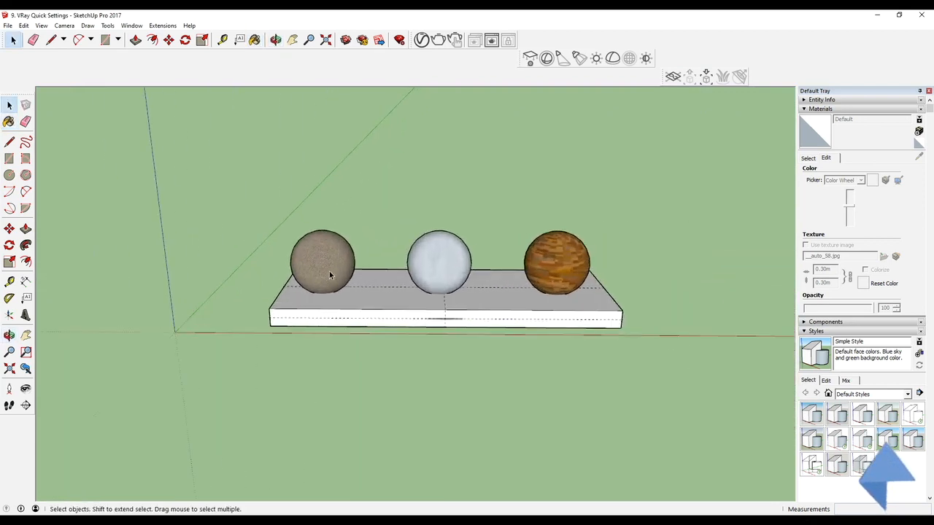
middle_drag(444, 281, 425, 131)
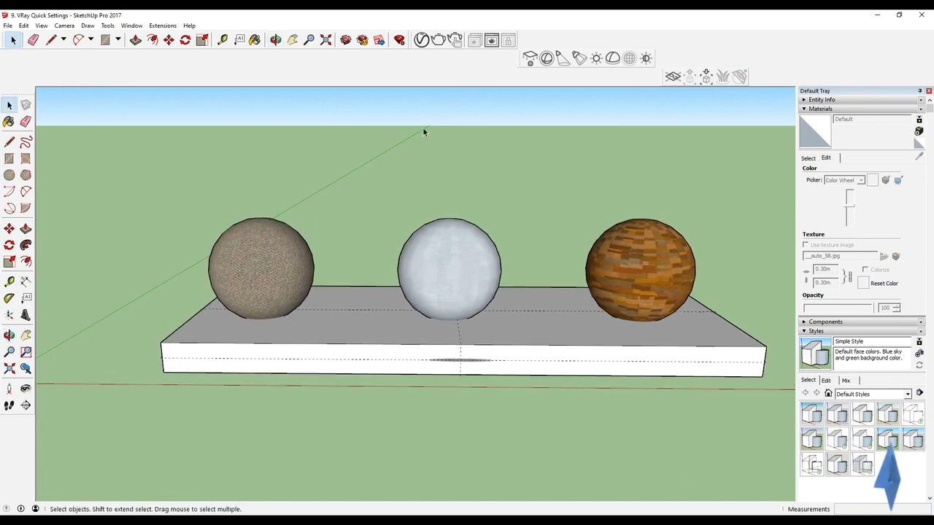
click(438, 42)
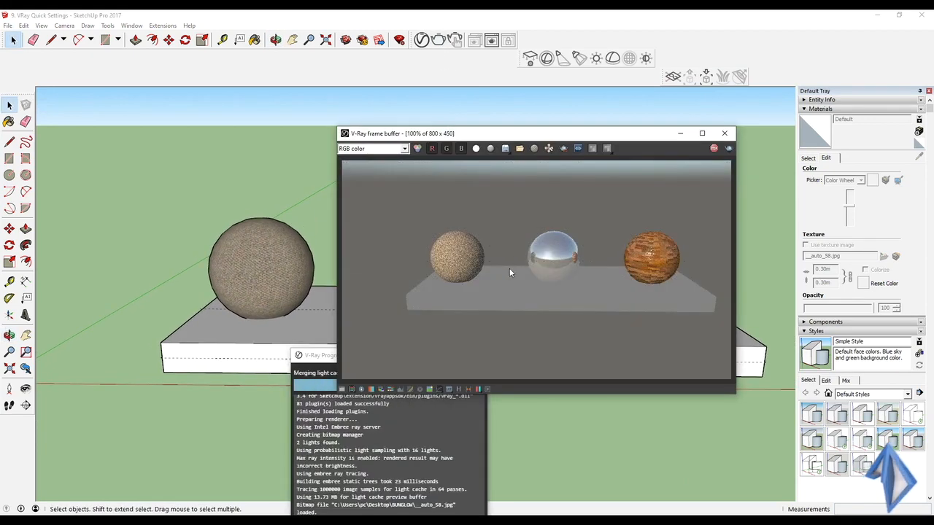
scroll(559, 270, down, 2)
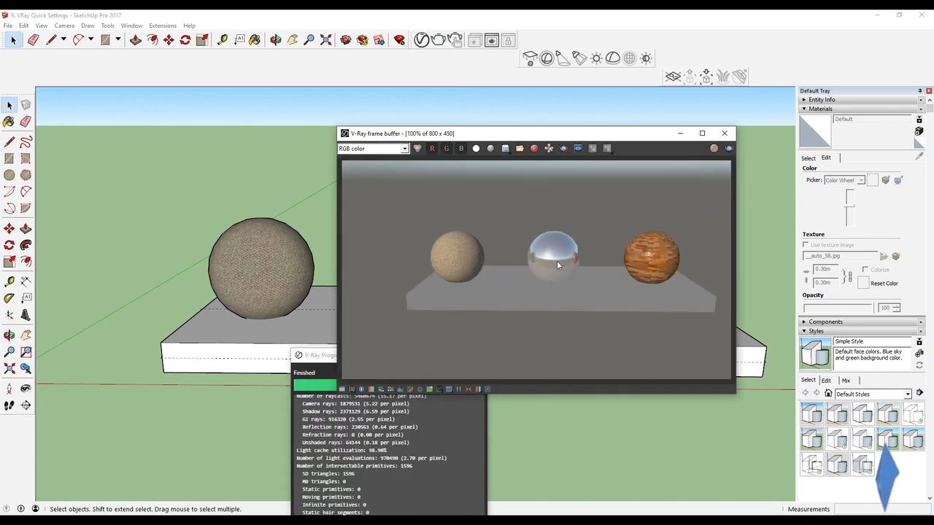
scroll(673, 250, up, 2)
scroll(657, 273, up, 1)
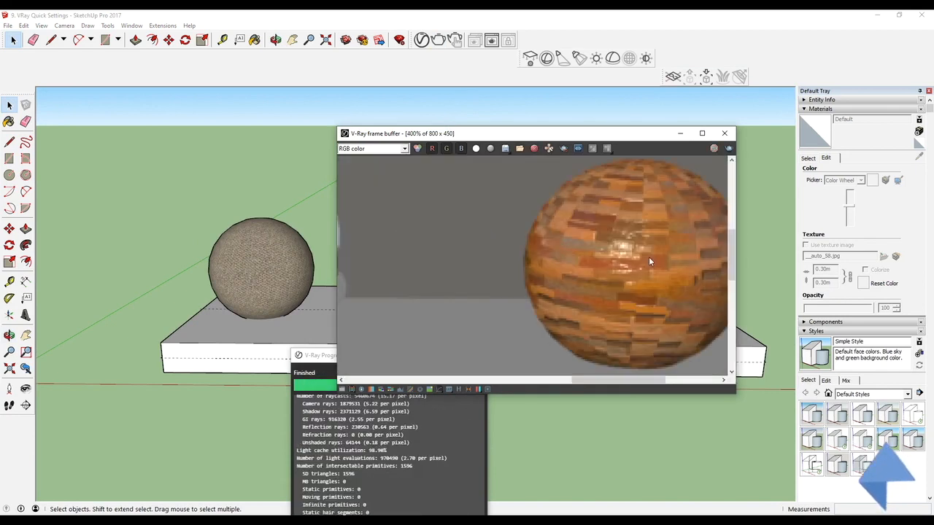
click(549, 148)
click(724, 133)
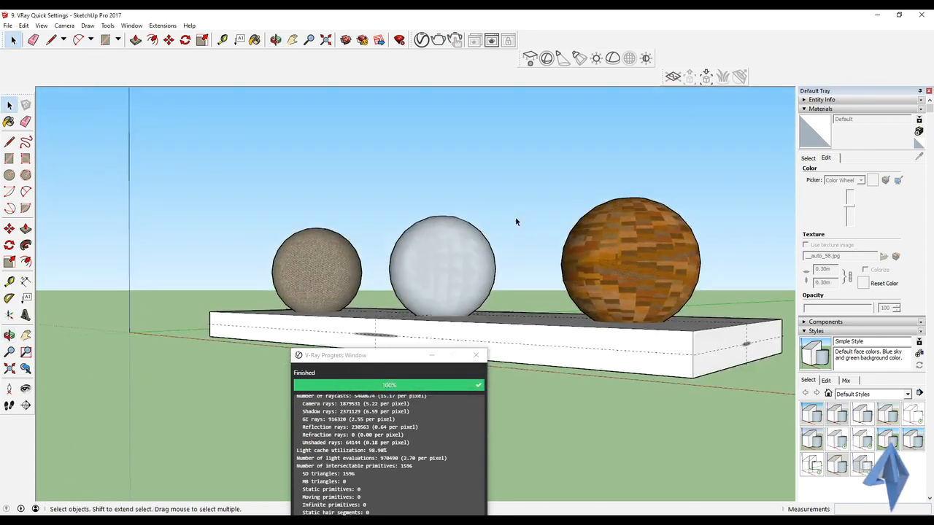
Step: Render a close-up view of the wood sphere and examine its surface relief
scroll(616, 253, up, 10)
middle_drag(604, 247, 616, 256)
key(space)
click(438, 39)
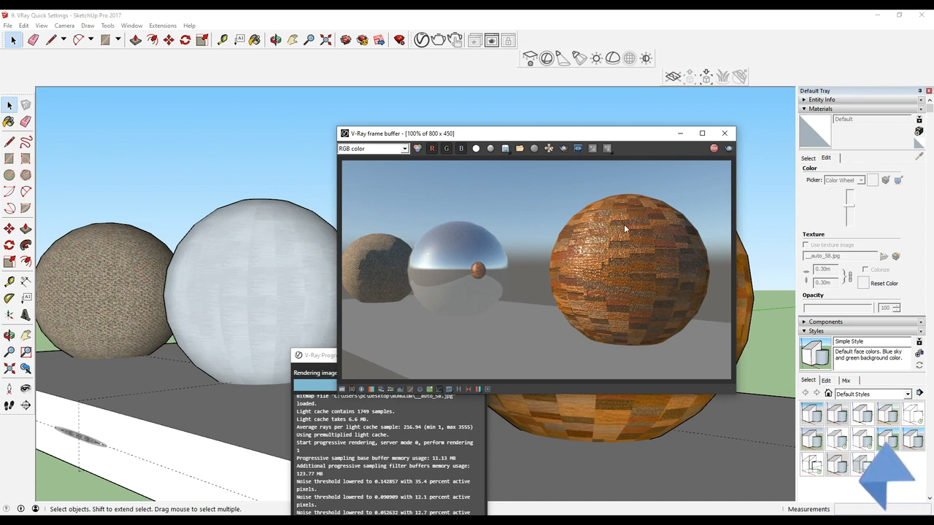
click(724, 133)
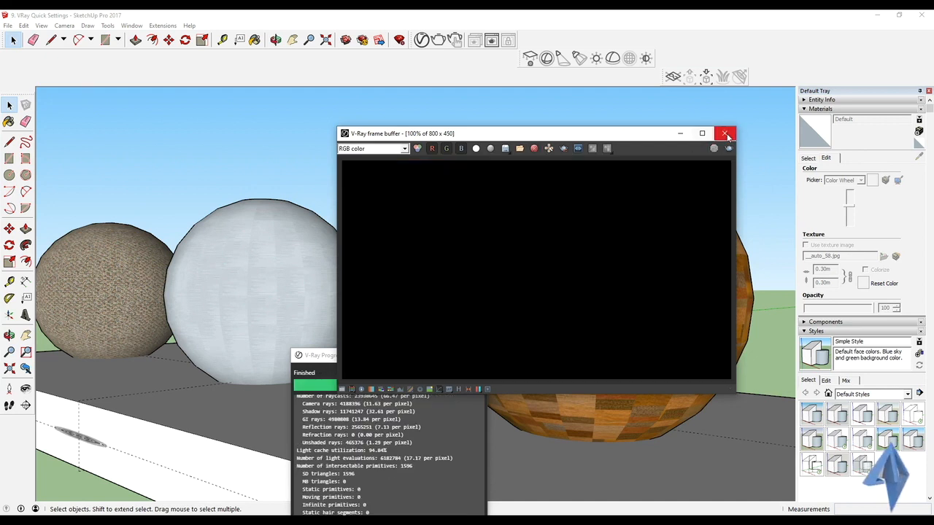
Step: Start an interactive render and show the asset editor's material settings beside the rendered wood sphere
click(455, 41)
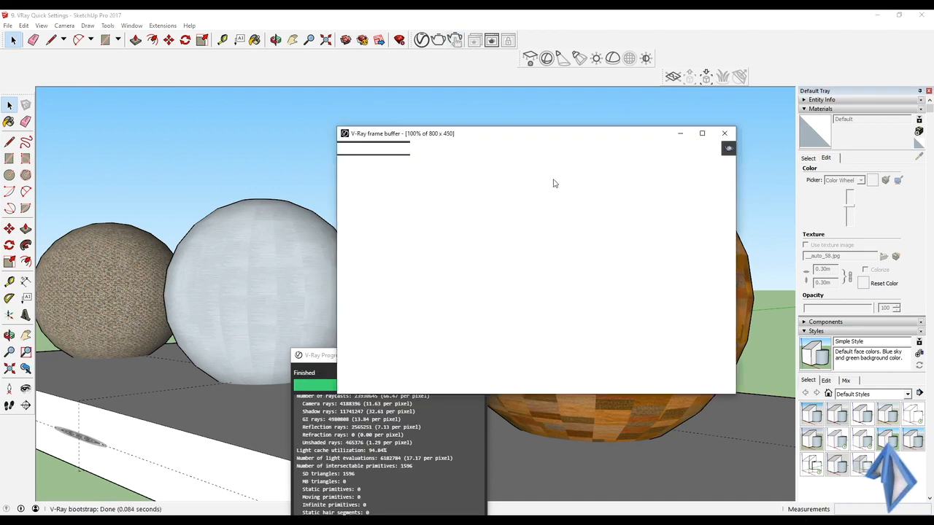
drag(366, 359, 257, 245)
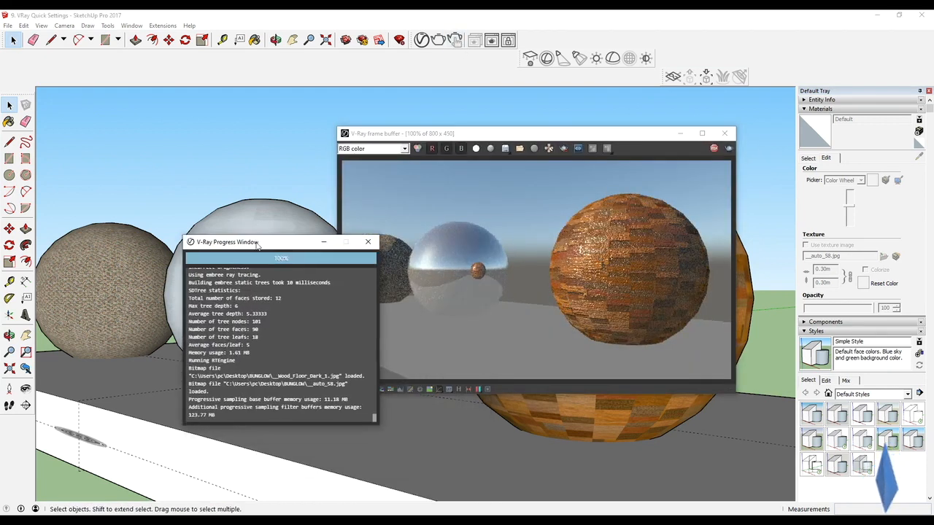
click(366, 243)
click(438, 41)
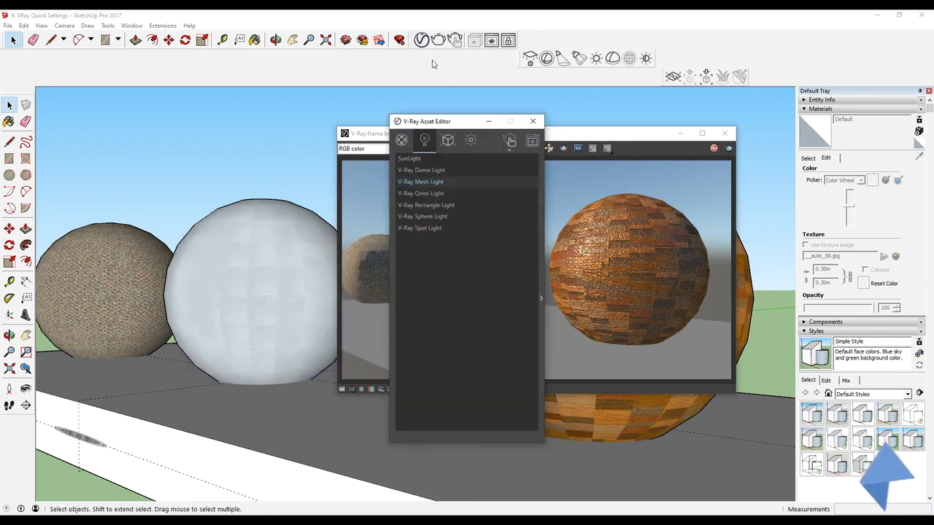
click(402, 140)
drag(456, 122, 348, 111)
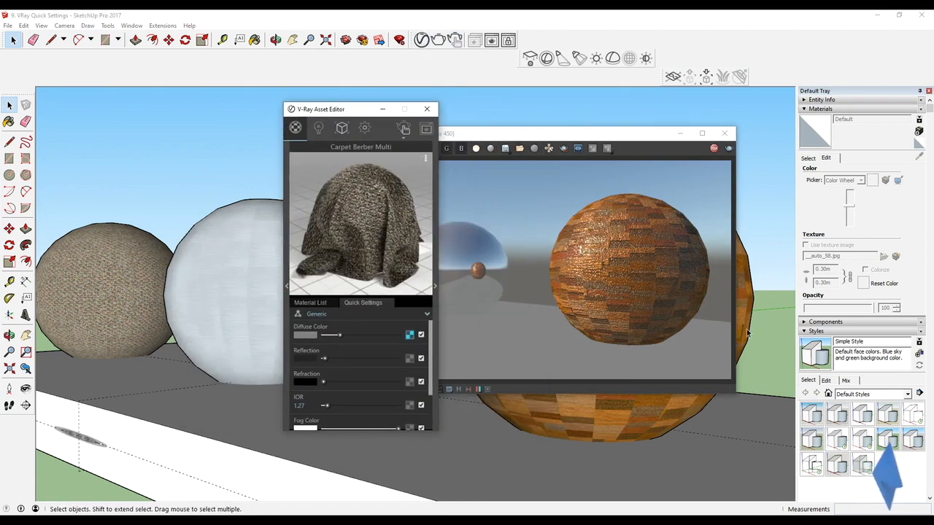
Step: Sample the wood sphere's Wood Cherry Original material and set its texture size to 1.5 m
click(866, 160)
click(809, 159)
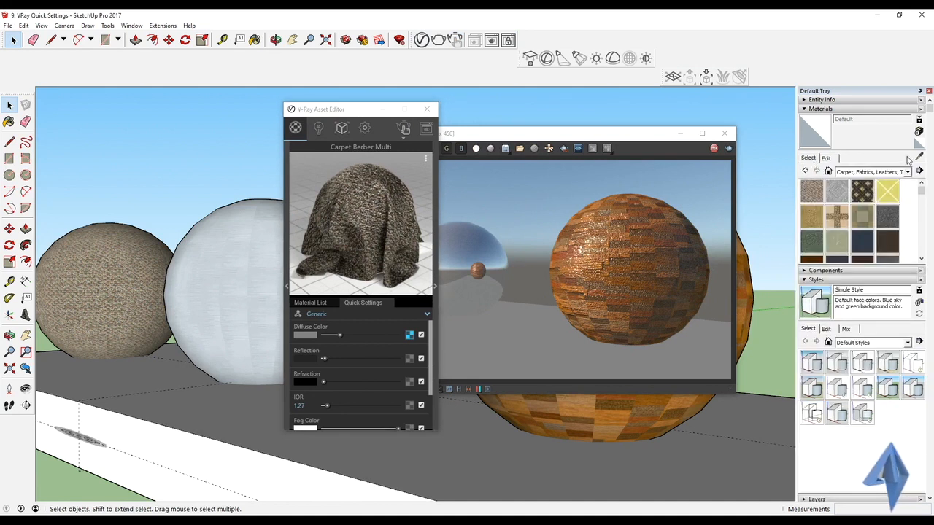
click(919, 157)
click(605, 405)
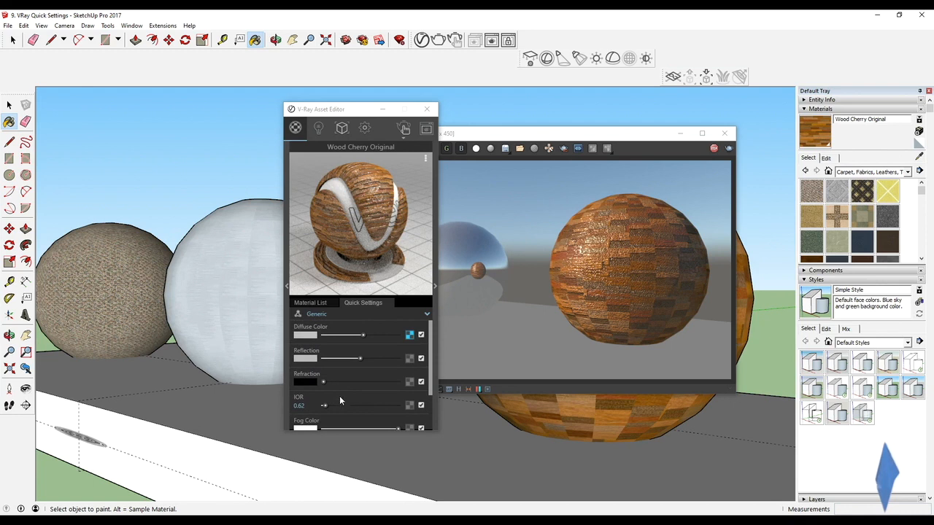
click(833, 157)
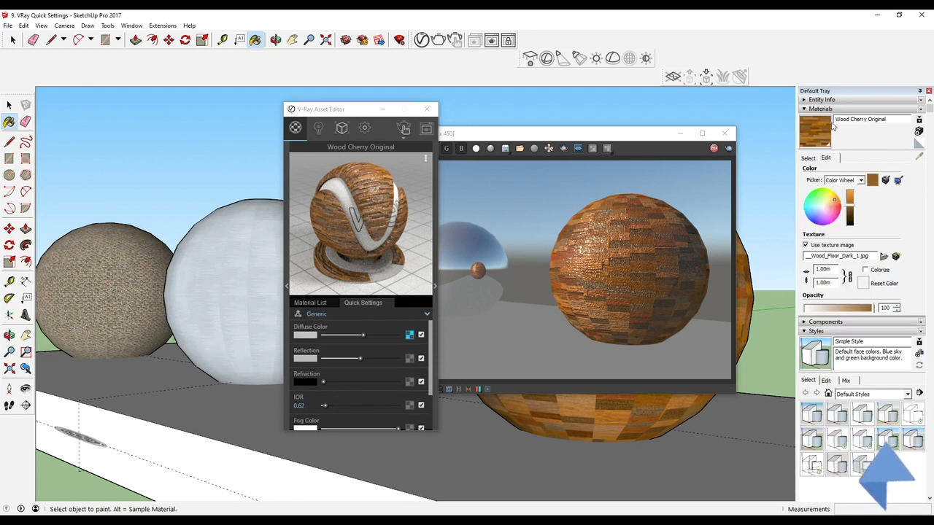
drag(835, 270, 802, 271)
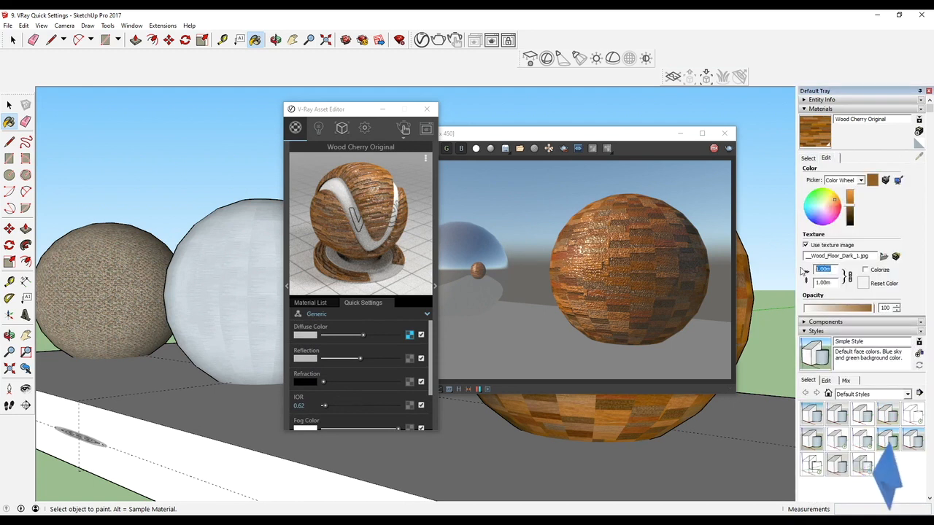
text(1.5)
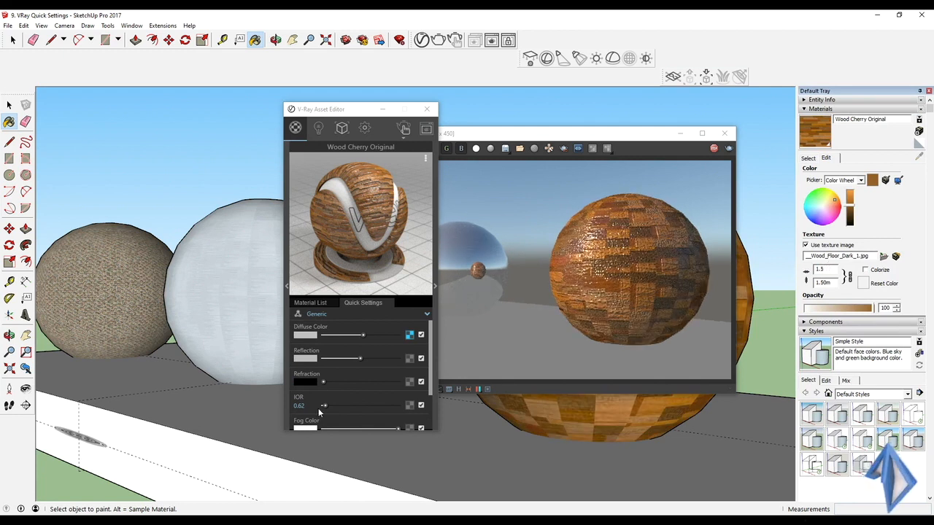
Step: Set the wood bump bitmap's placement type to Crop with a height of 0.75 and a width of 0.68
scroll(318, 408, down, 3)
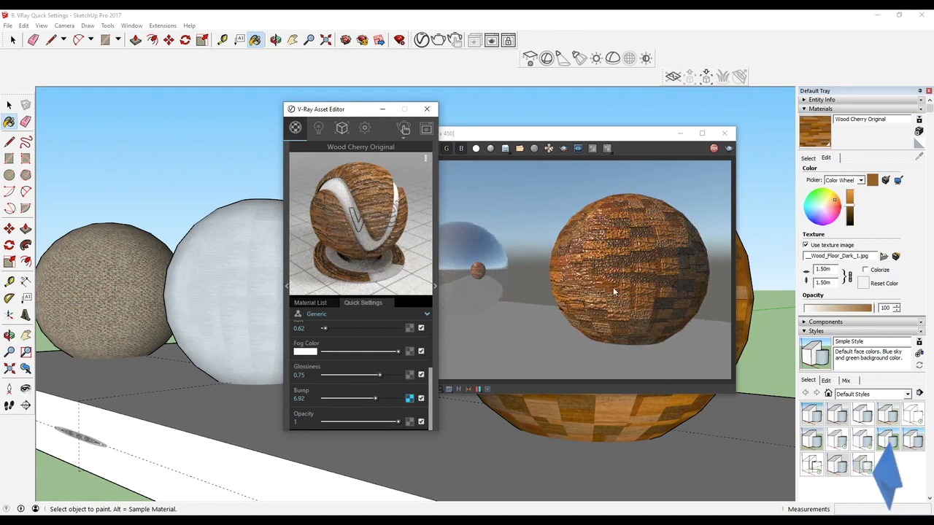
click(409, 399)
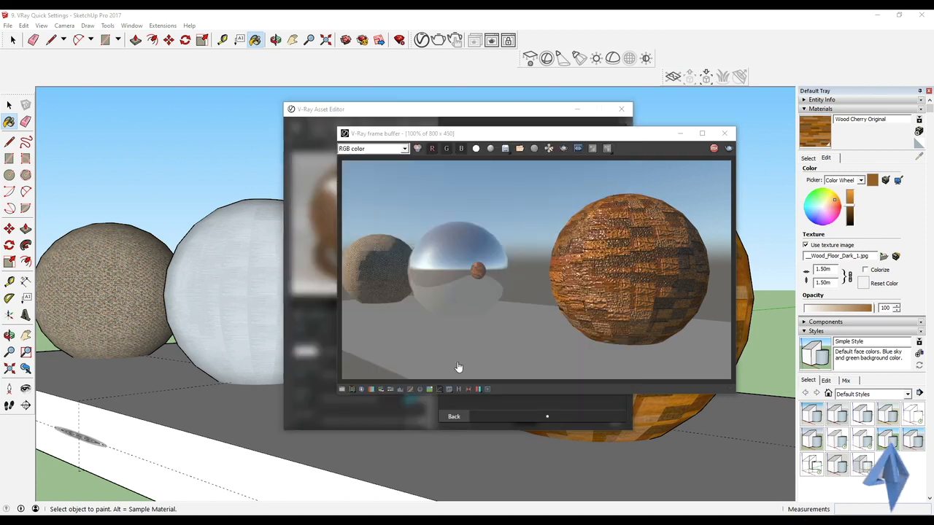
click(645, 124)
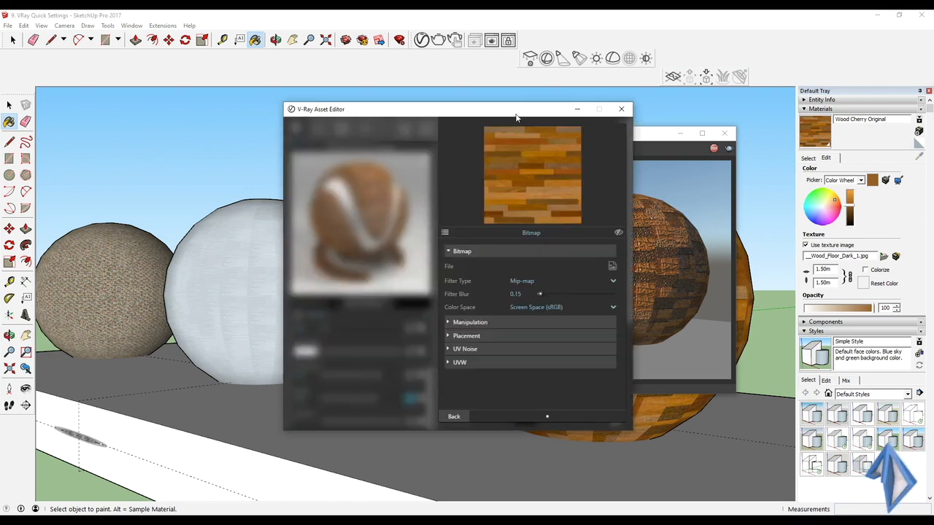
drag(517, 118, 346, 131)
click(288, 337)
click(288, 336)
click(286, 350)
click(415, 364)
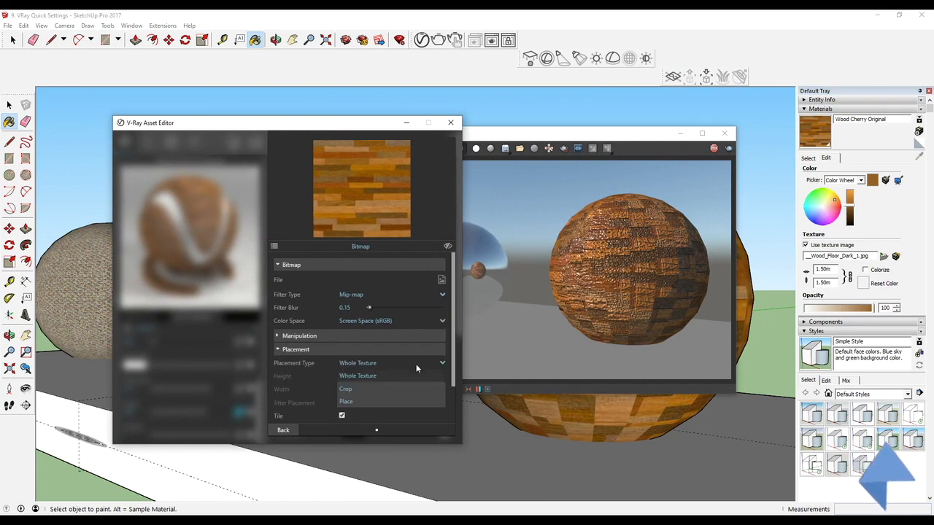
click(388, 382)
drag(441, 376, 418, 390)
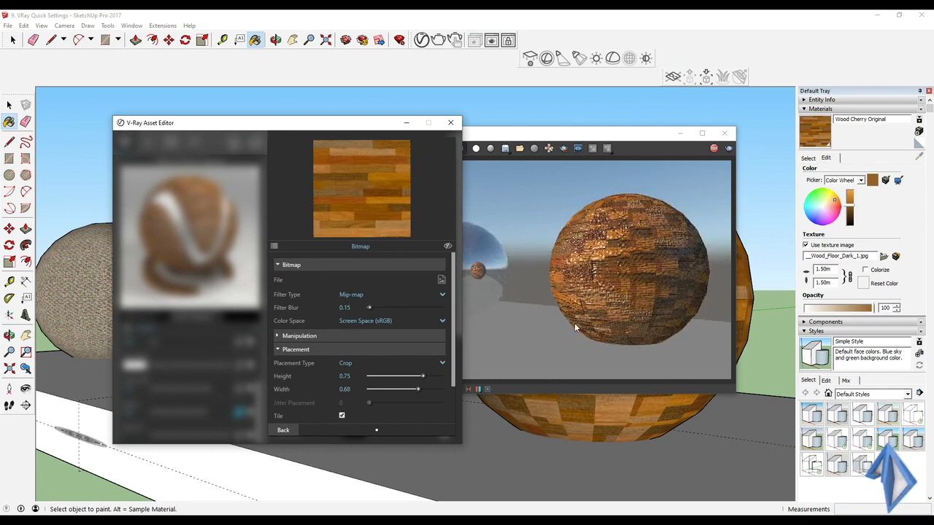
click(290, 431)
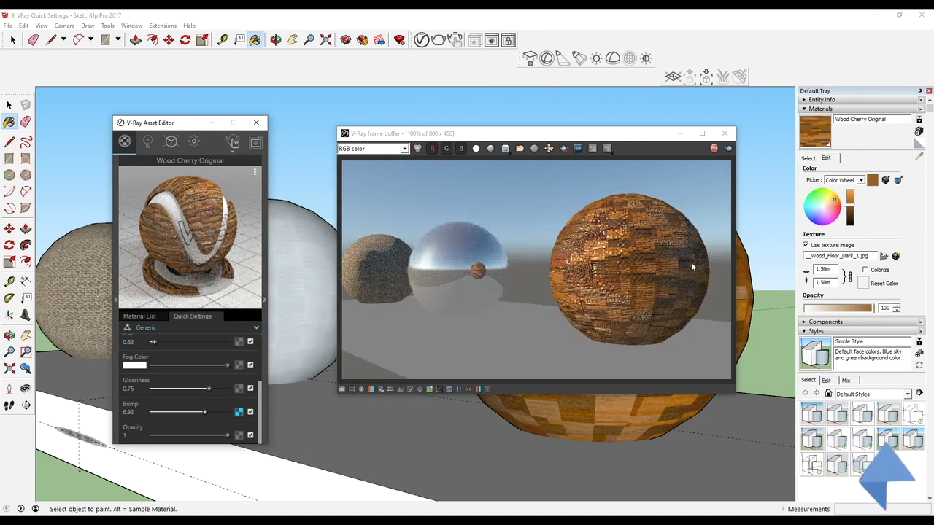
Step: Try a bump amount of 2.71 for the wood material, and settle on 4.46
scroll(183, 381, up, 3)
scroll(146, 404, down, 4)
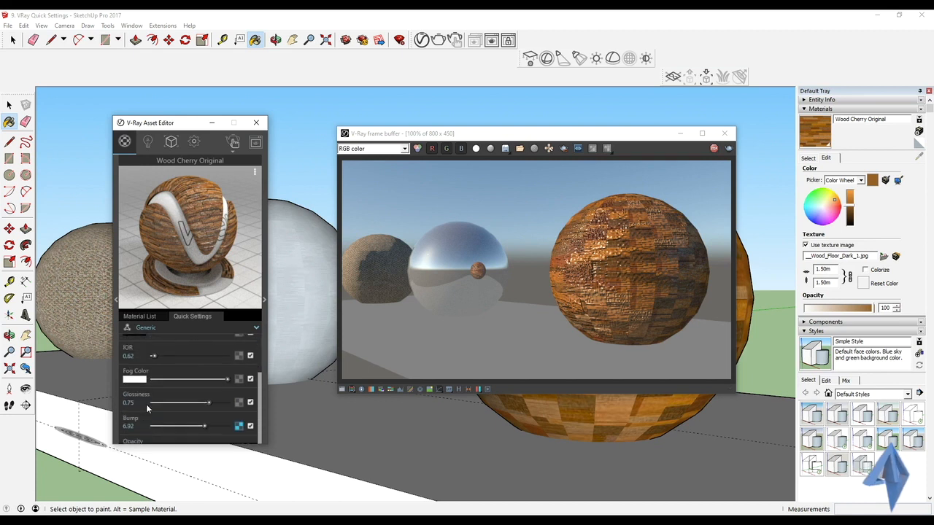
drag(207, 411, 146, 416)
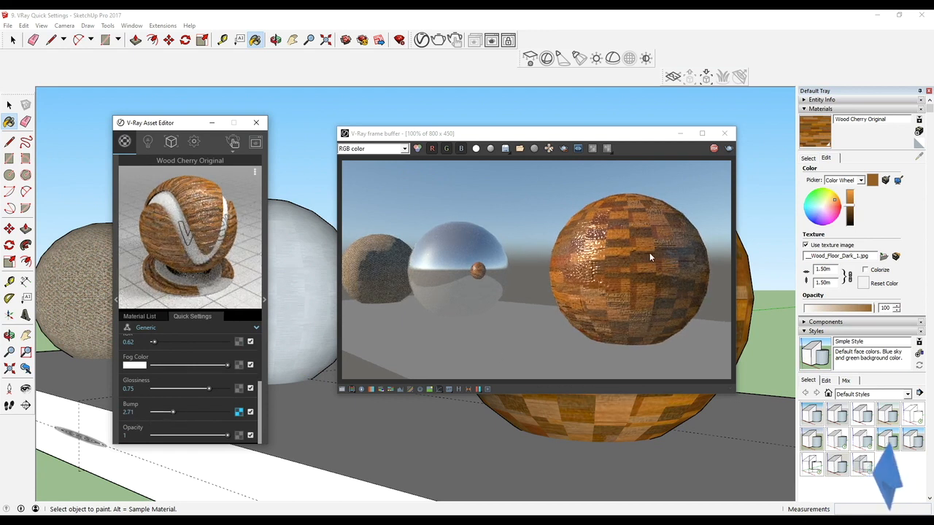
drag(173, 412, 186, 411)
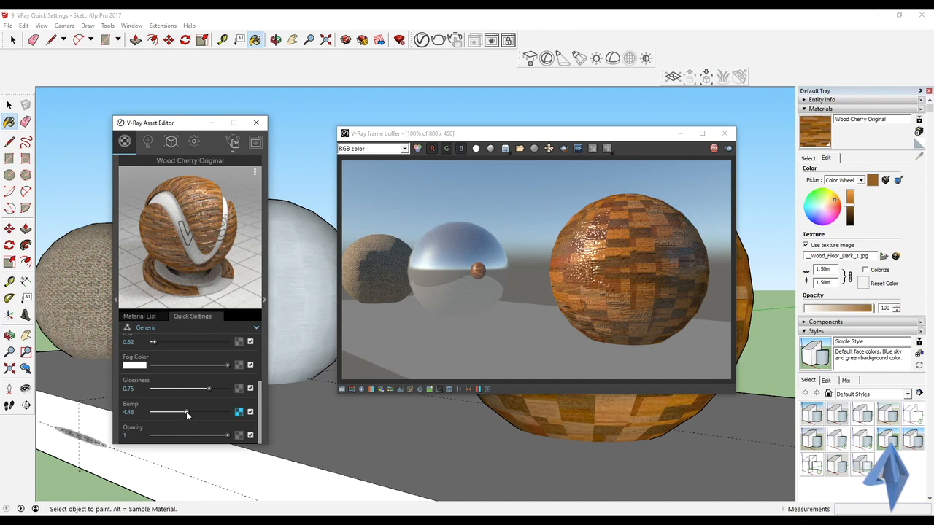
Step: Sample the middle sphere's Metal Aluminum Anodized material, and set its diffuse color to black and its IOR to 8.07
mouse_move(425, 411)
middle_down()
mouse_move(620, 413)
mouse_move(454, 421)
mouse_move(547, 413)
mouse_move(517, 421)
mouse_move(483, 407)
mouse_move(487, 375)
middle_up()
alt+click(330, 350)
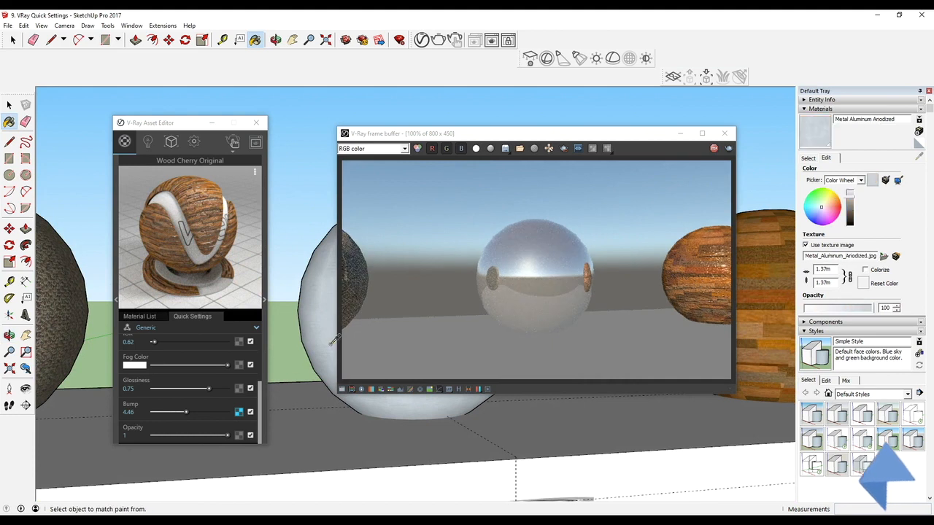
click(187, 345)
drag(187, 344, 152, 342)
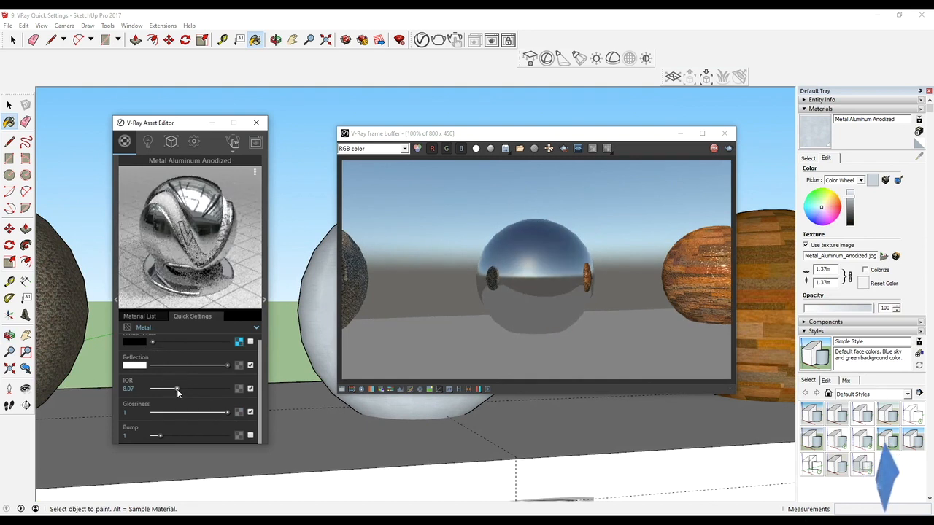
Step: Try IOR values of 3.05, 10.5 and 6.61 on the aluminum, with dimmer reflection colors and glossiness of 0.3 and 0.4
drag(172, 389, 160, 389)
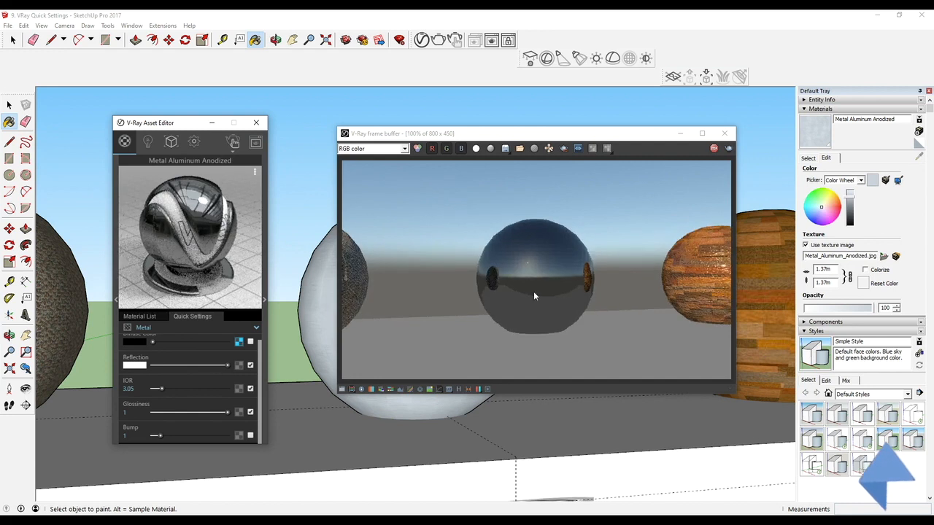
drag(226, 365, 185, 368)
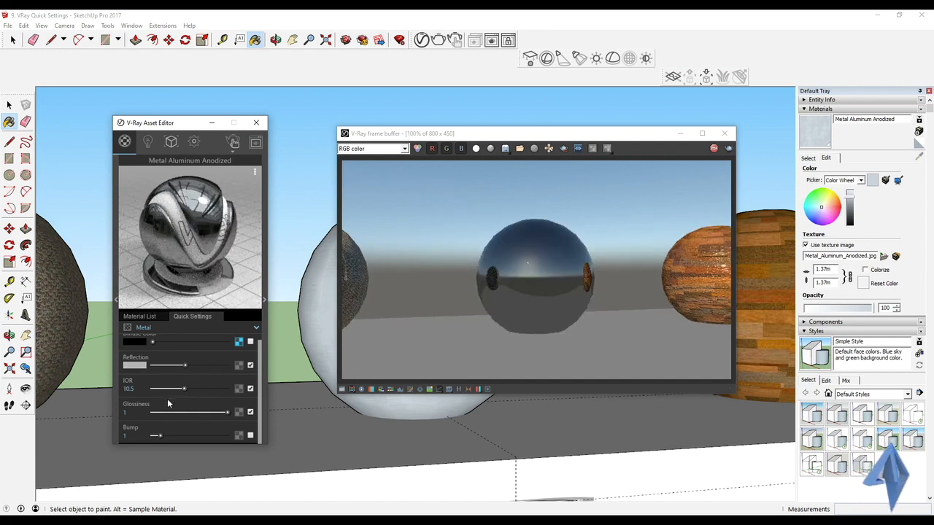
drag(226, 412, 175, 413)
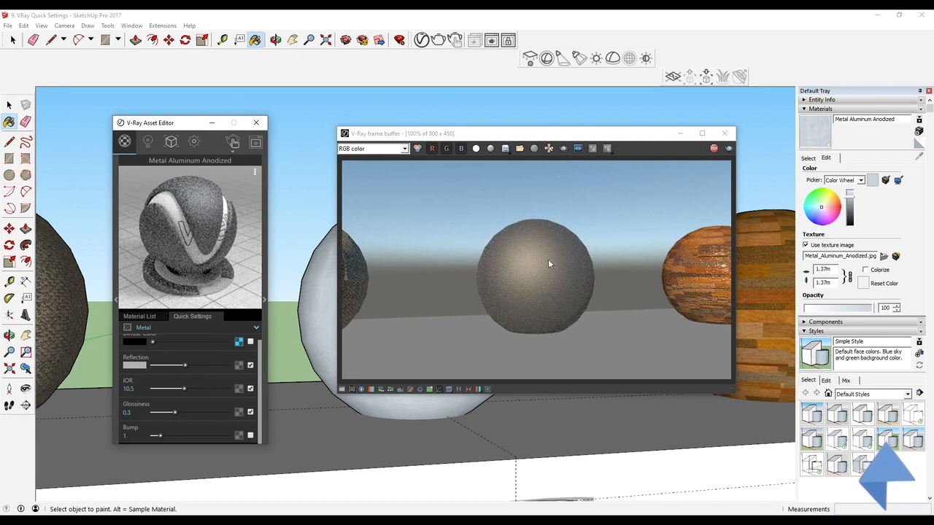
drag(183, 365, 215, 366)
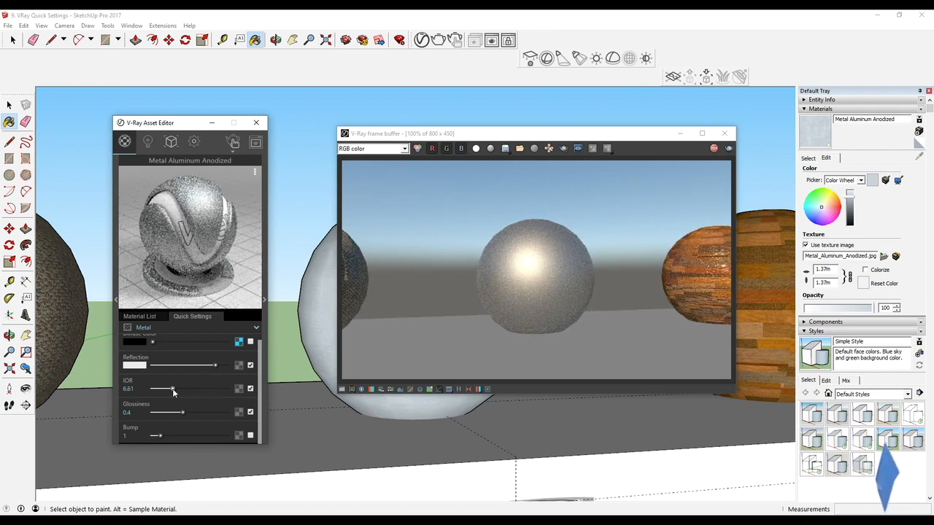
click(434, 323)
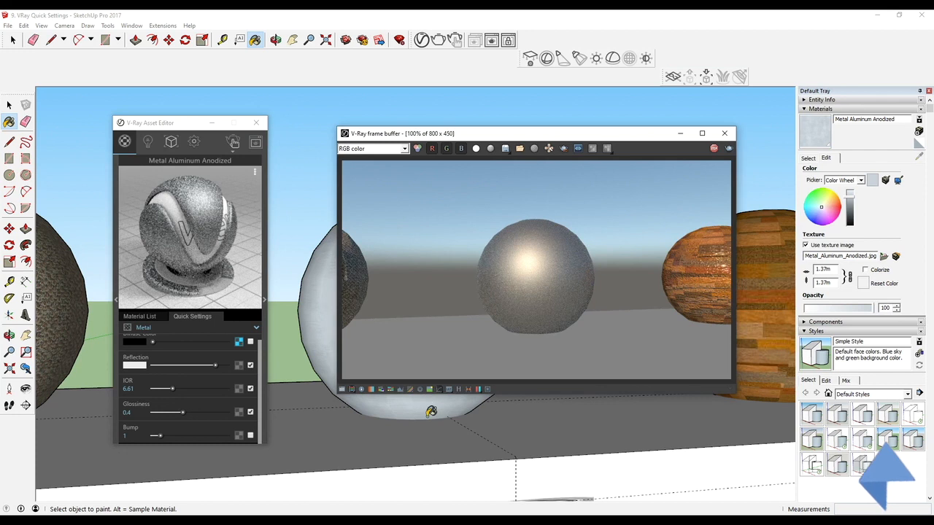
Step: Set the aluminum's reflection to white, IOR to 25, glossiness to 0.85 and diffuse color to light grey
drag(174, 391, 227, 365)
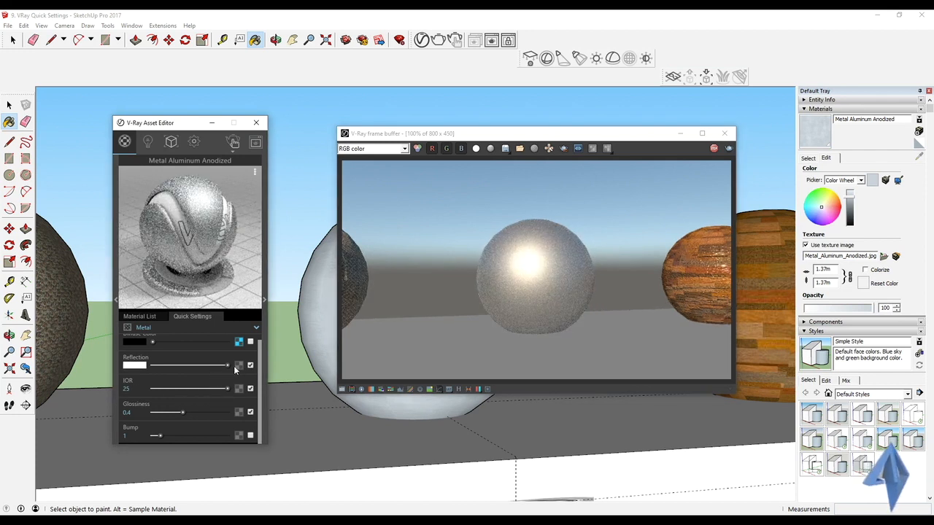
drag(182, 412, 197, 412)
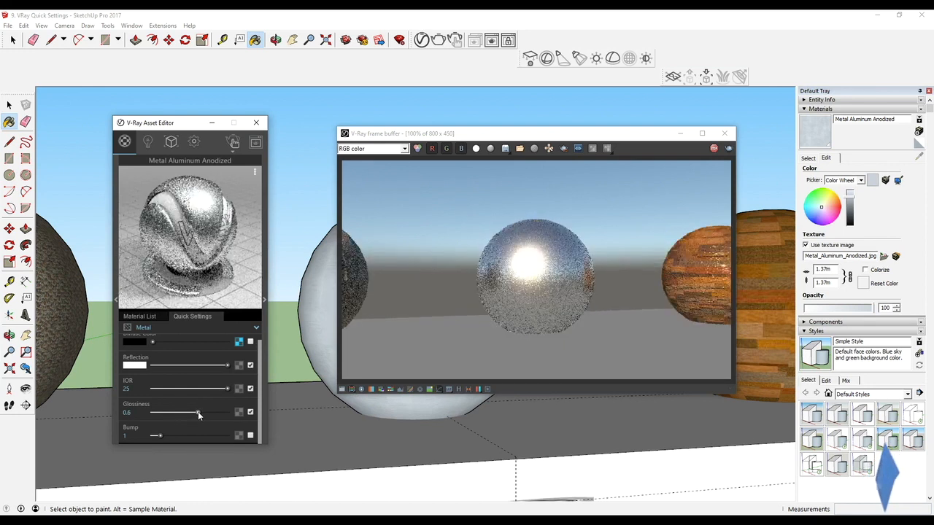
drag(198, 412, 206, 413)
drag(153, 341, 216, 341)
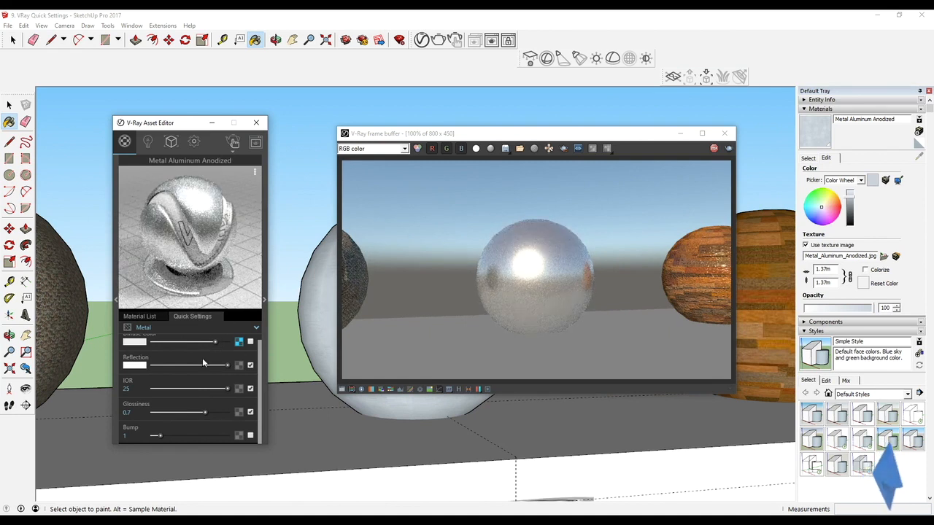
drag(203, 413, 216, 412)
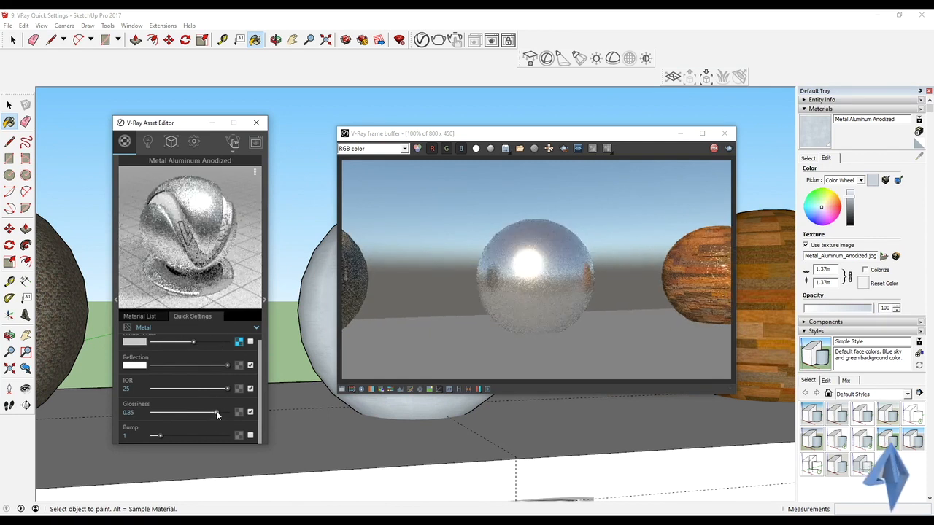
Step: Examine the carpet sphere's weave and shading up close from several angles in the interactive render
mouse_move(282, 385)
middle_down()
mouse_move(427, 442)
mouse_move(494, 433)
mouse_move(520, 456)
mouse_move(494, 406)
mouse_move(444, 440)
mouse_move(525, 423)
mouse_move(507, 436)
mouse_move(495, 440)
mouse_move(525, 409)
middle_up()
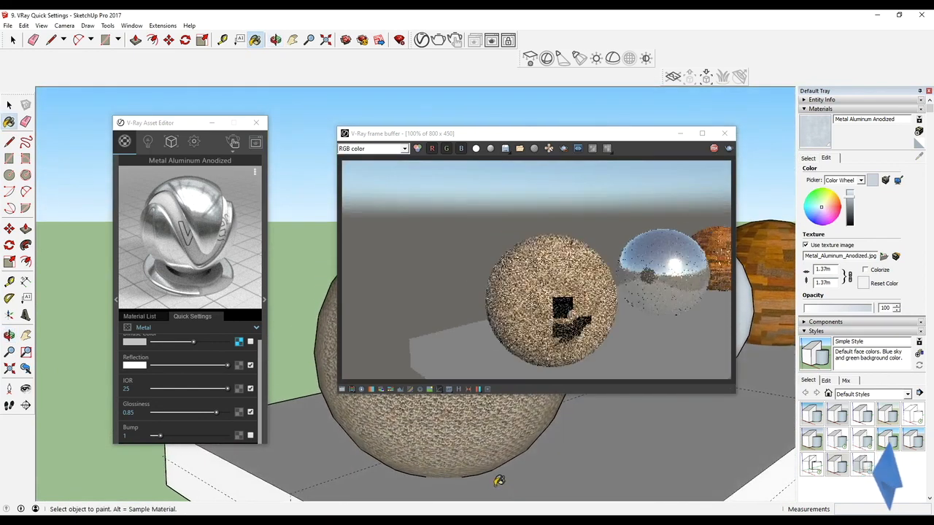
mouse_move(504, 464)
middle_down()
mouse_move(428, 450)
mouse_move(420, 456)
mouse_move(444, 463)
mouse_move(383, 457)
mouse_move(392, 442)
mouse_move(370, 445)
mouse_move(408, 428)
mouse_move(482, 432)
mouse_move(552, 436)
mouse_move(576, 455)
mouse_move(538, 460)
middle_up()
key(b)
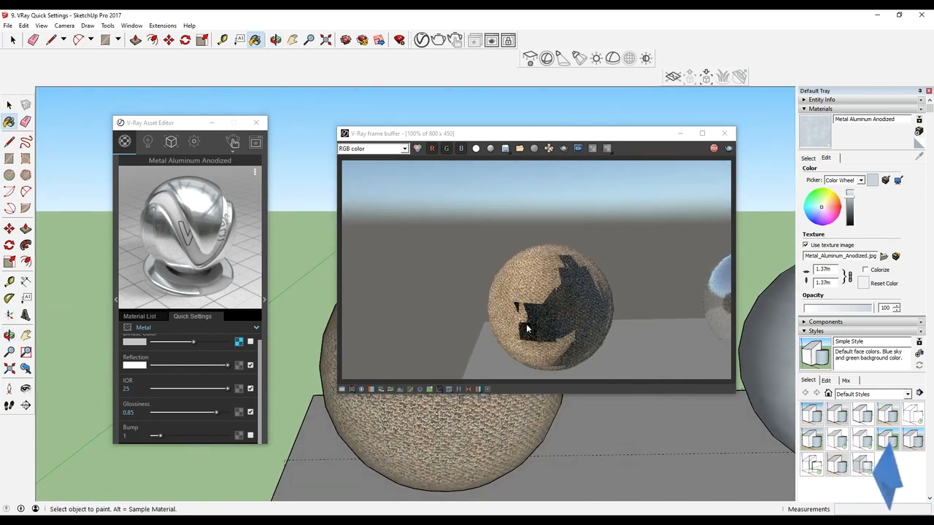
scroll(574, 298, up, 1)
shift+middle_drag(550, 330, 506, 273)
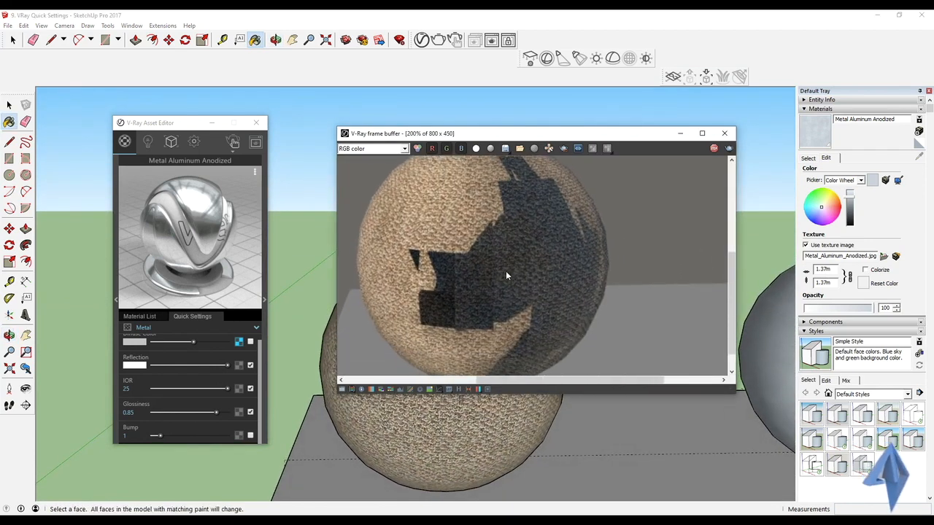
mouse_move(463, 472)
middle_down()
mouse_move(567, 494)
mouse_move(544, 449)
mouse_move(573, 485)
middle_up()
mouse_move(581, 449)
middle_down()
mouse_move(489, 471)
mouse_move(437, 460)
mouse_move(506, 402)
mouse_move(461, 405)
mouse_move(462, 427)
mouse_move(506, 433)
mouse_move(478, 441)
mouse_move(486, 455)
mouse_move(496, 430)
mouse_move(503, 494)
mouse_move(500, 444)
middle_up()
scroll(496, 431, up, 3)
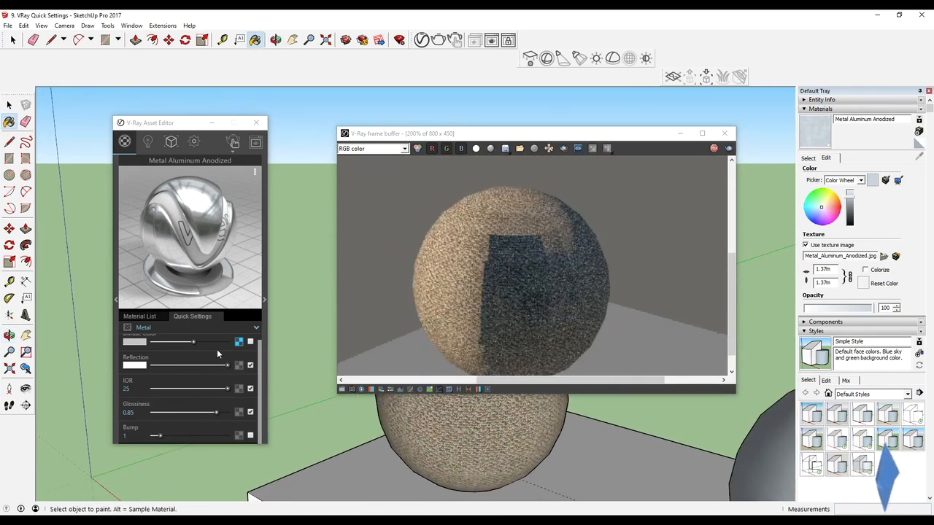
Step: Sample the carpet sphere's Carpet Berber Multi material, lighten its diffuse color and set its bump amount to 2.91
alt+click(445, 423)
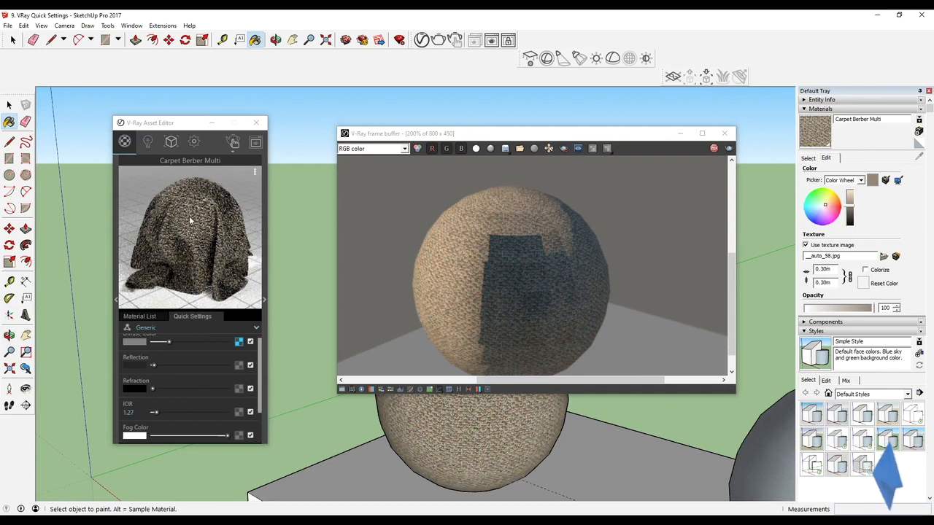
scroll(142, 407, up, 1)
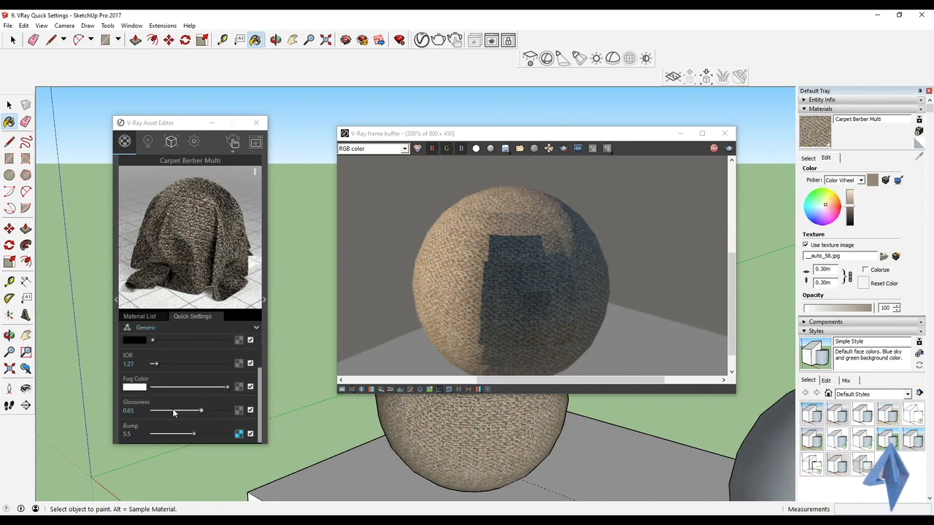
drag(170, 351, 206, 352)
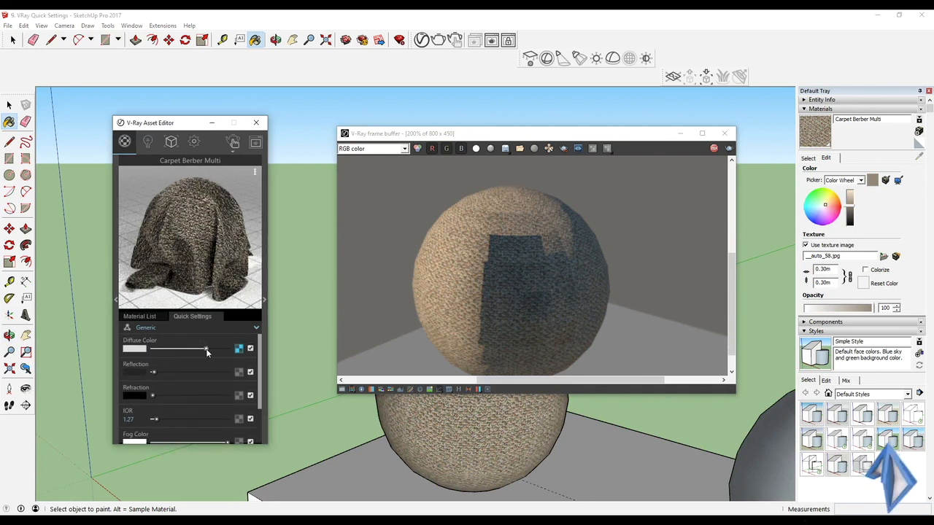
scroll(202, 415, down, 3)
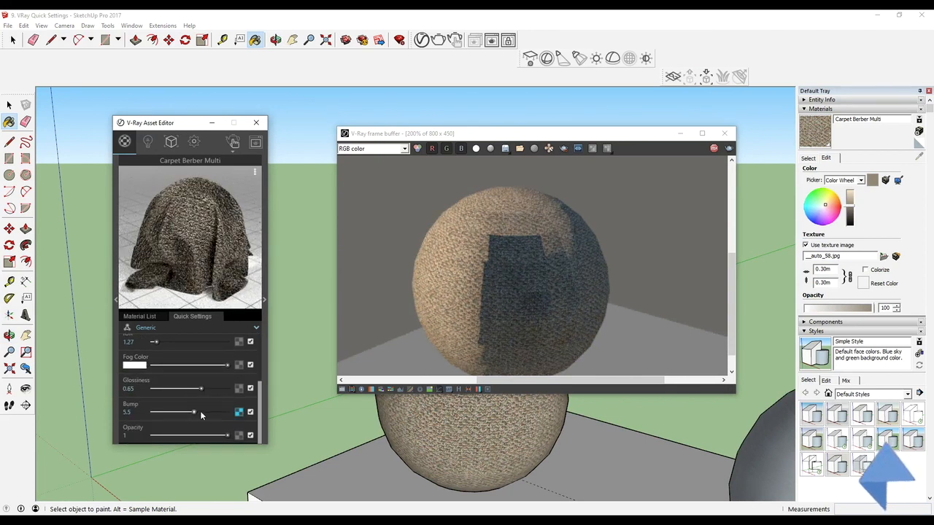
drag(181, 413, 174, 413)
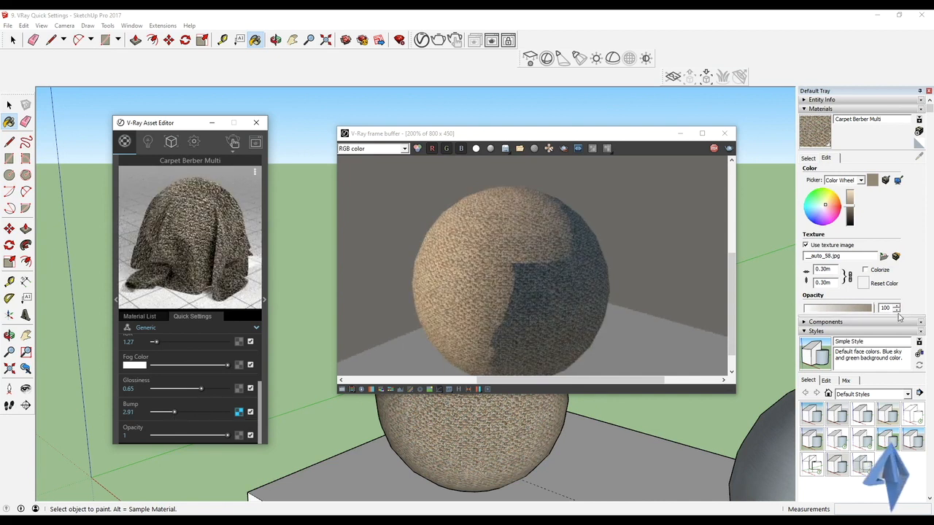
Step: Set the carpet material's texture size to 1 m
double_click(824, 269)
text(1)
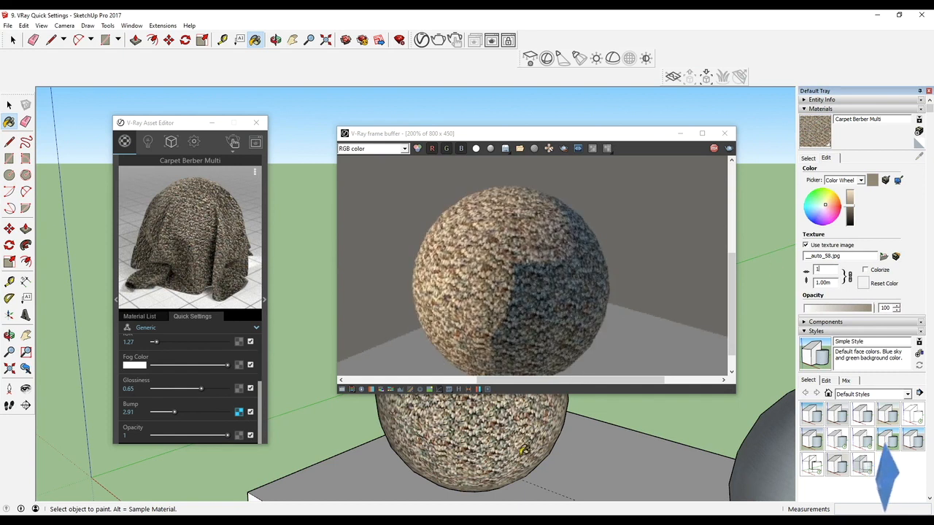
key(Return)
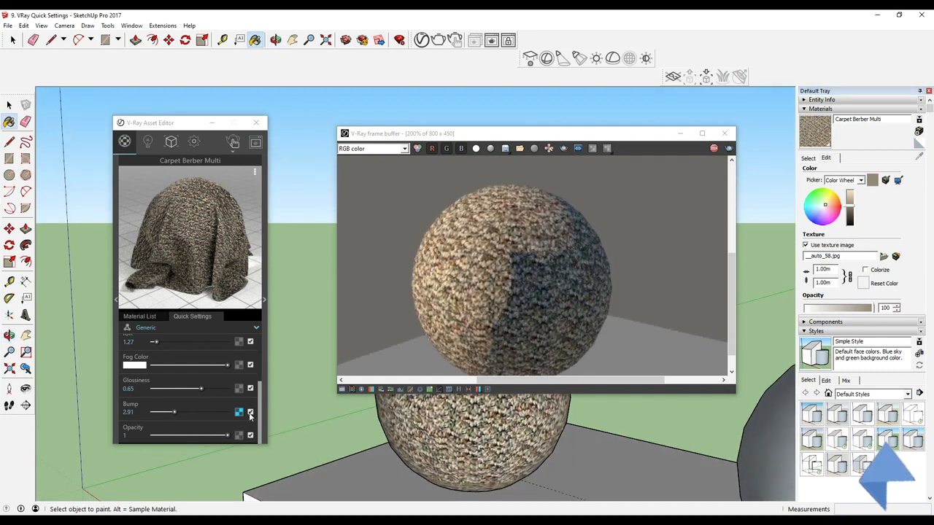
Step: Turn off Invert Texture for the carpet's bump bitmap, toggling it to compare the rendered relief
click(238, 412)
click(299, 264)
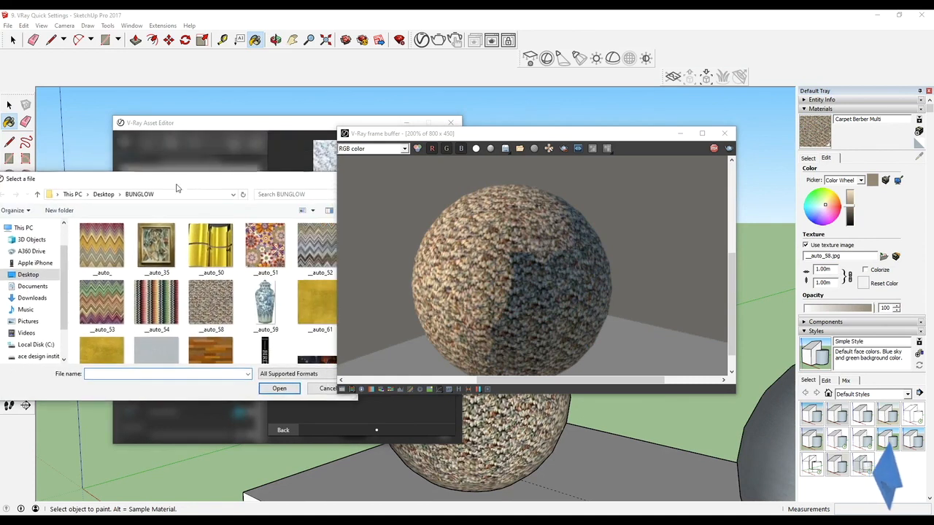
key(Escape)
drag(288, 125, 173, 111)
click(164, 321)
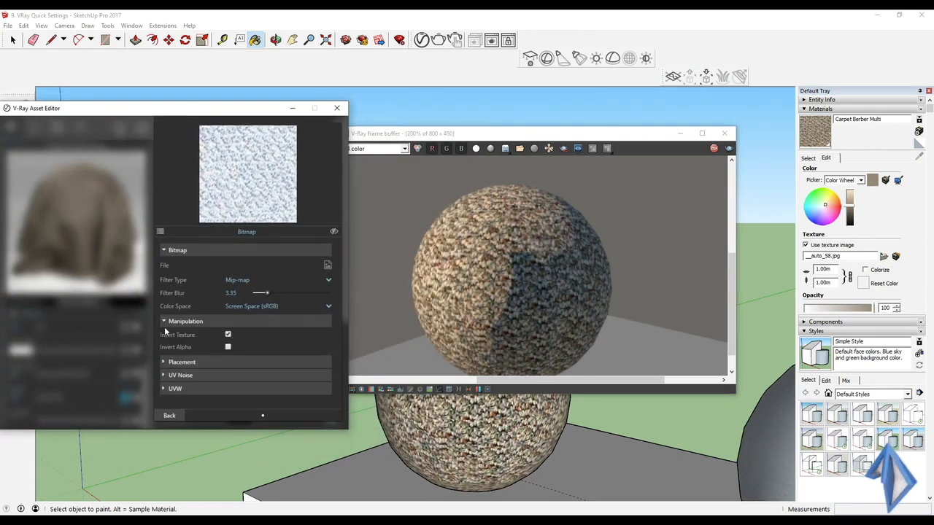
click(228, 335)
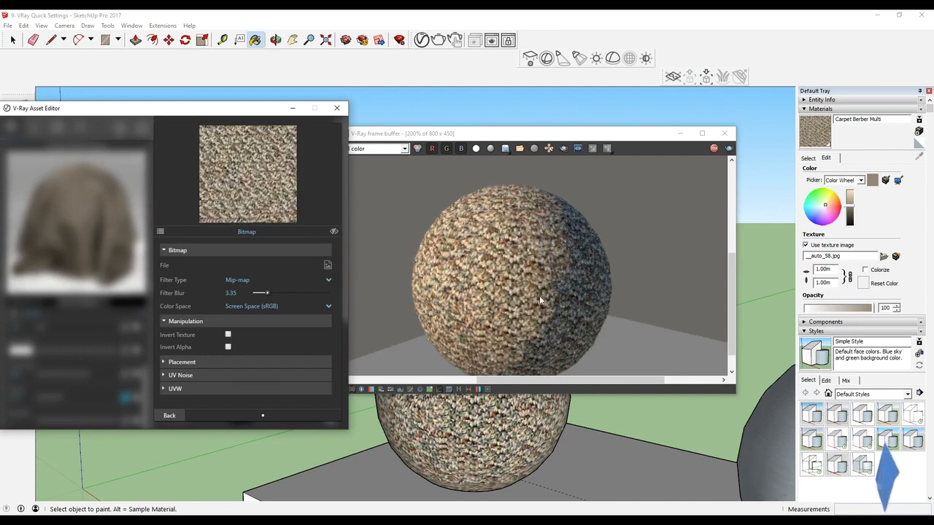
click(228, 336)
click(228, 335)
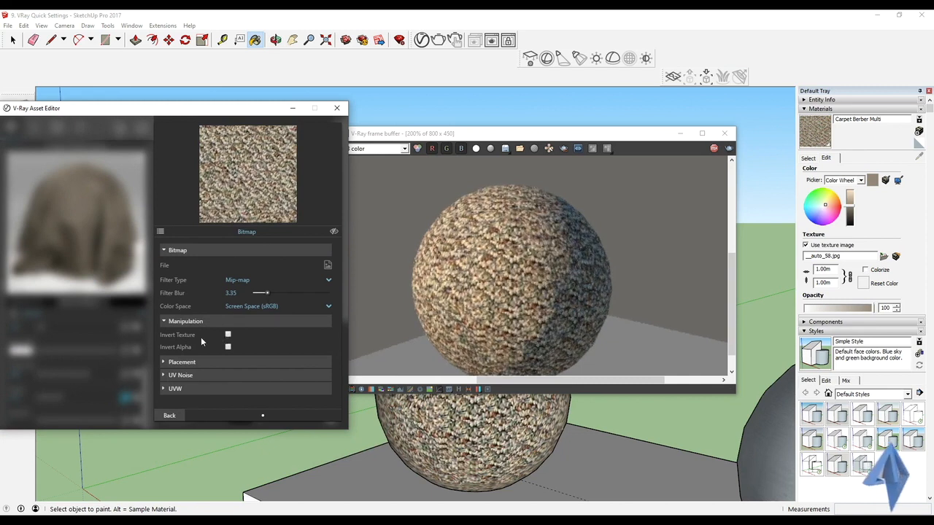
Step: Try a crop height of 0.57 and width of 0.53 for the carpet's bump bitmap, and restore both to 1
click(164, 362)
drag(326, 388, 294, 405)
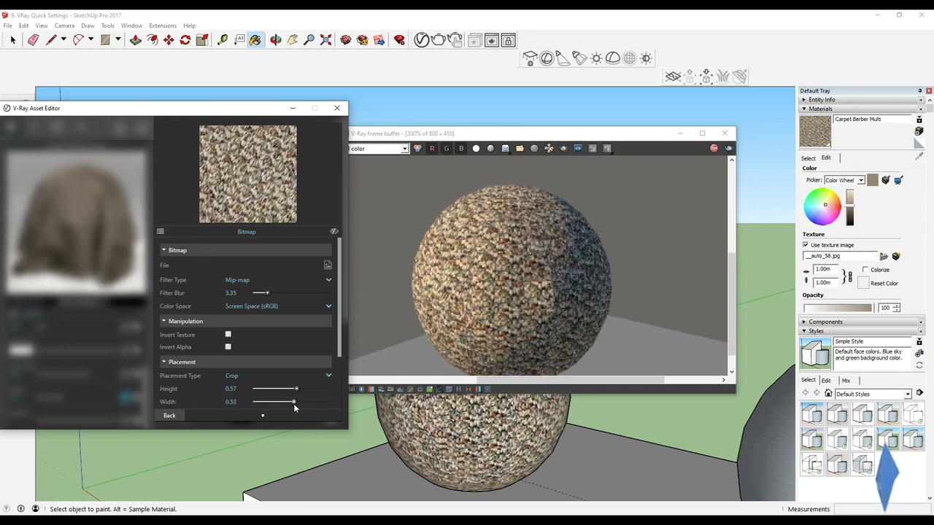
drag(296, 389, 340, 400)
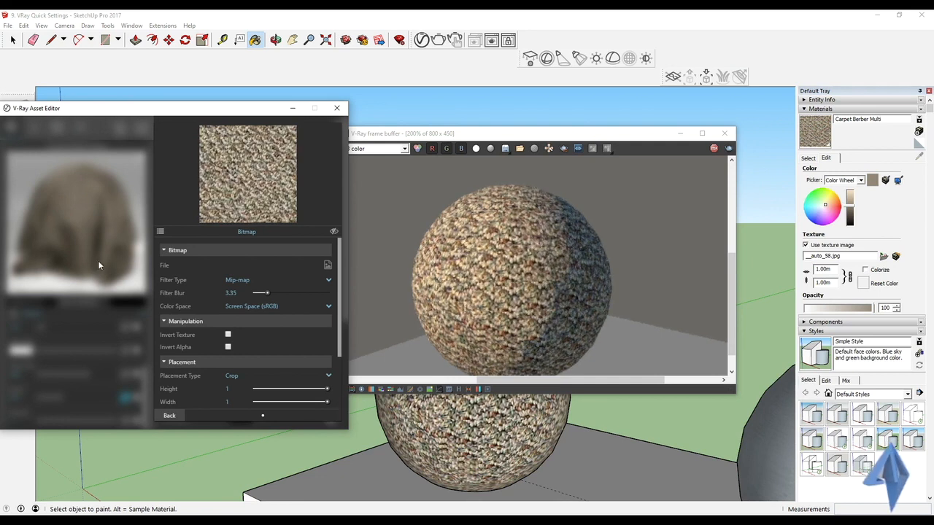
Step: Return to the carpet's quick settings, try bump amounts of 6.15 and 0, and settle on 4.98
click(169, 414)
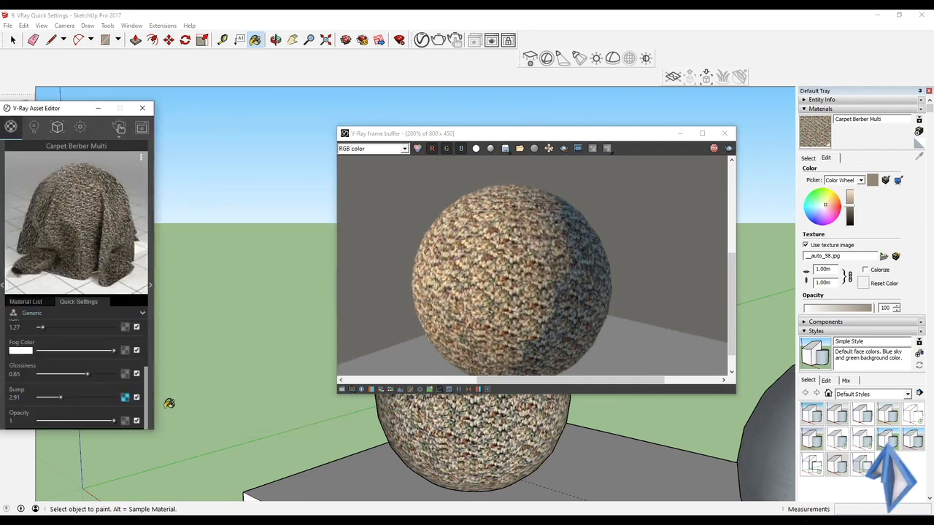
drag(65, 114, 204, 98)
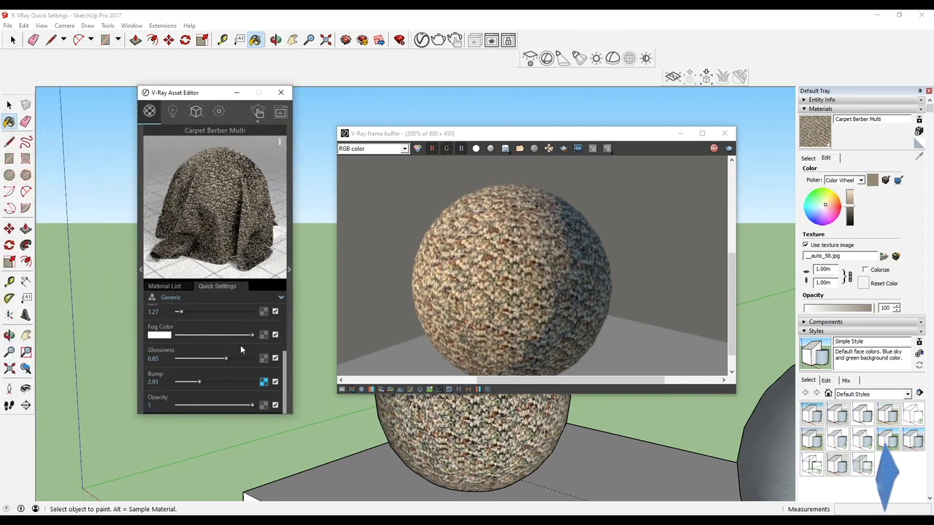
drag(199, 383, 223, 382)
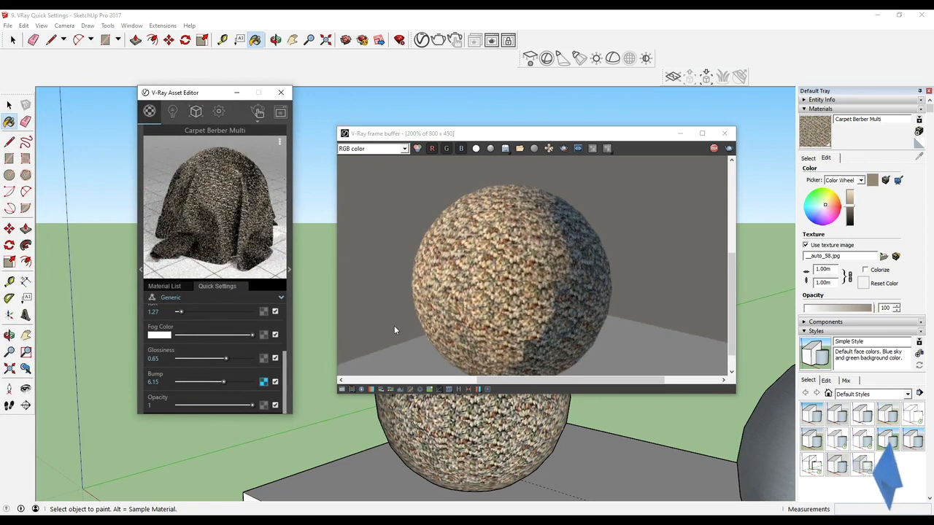
drag(217, 381, 175, 382)
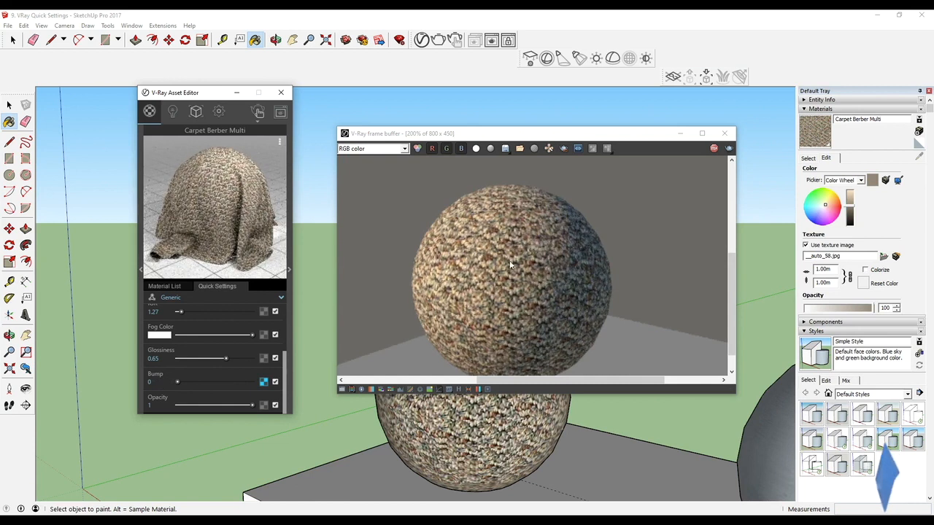
drag(177, 383, 214, 380)
Step: Review the carpet, metal and wood spheres in the interactive render, inspecting the wood sphere's bump and highlights up close
mouse_move(598, 431)
middle_down()
mouse_move(617, 428)
mouse_move(552, 442)
mouse_move(603, 395)
mouse_move(467, 417)
middle_up()
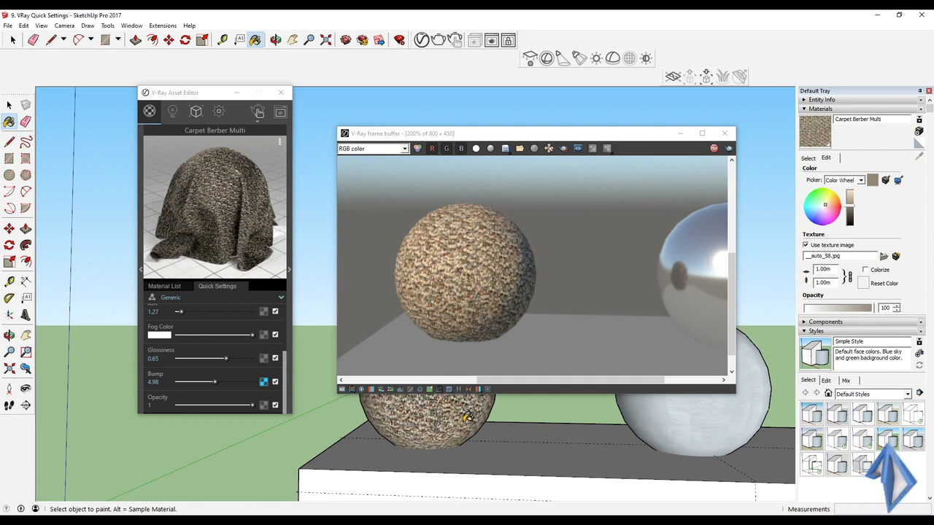
middle_drag(612, 293, 494, 286)
scroll(582, 369, down, 4)
mouse_move(582, 409)
middle_down()
mouse_move(576, 429)
mouse_move(578, 408)
middle_up()
scroll(579, 289, up, 2)
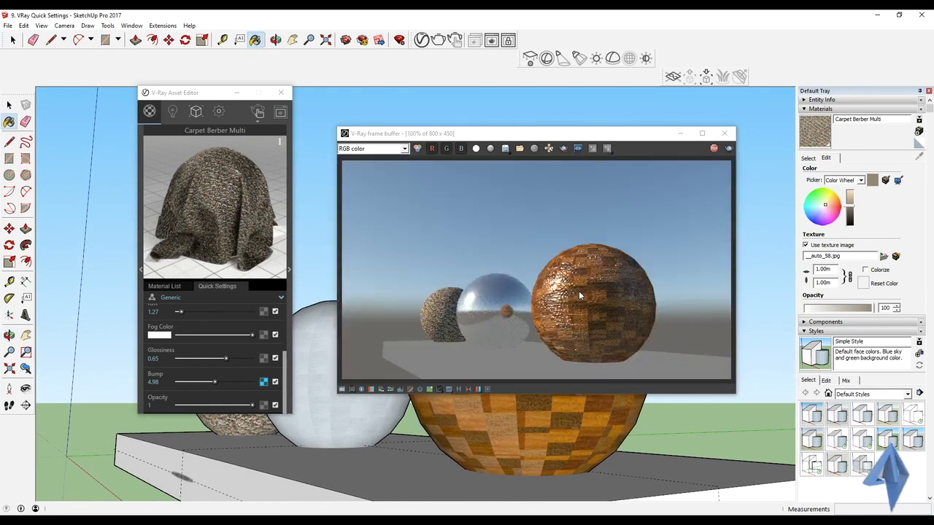
scroll(579, 288, up, 2)
middle_drag(593, 285, 543, 213)
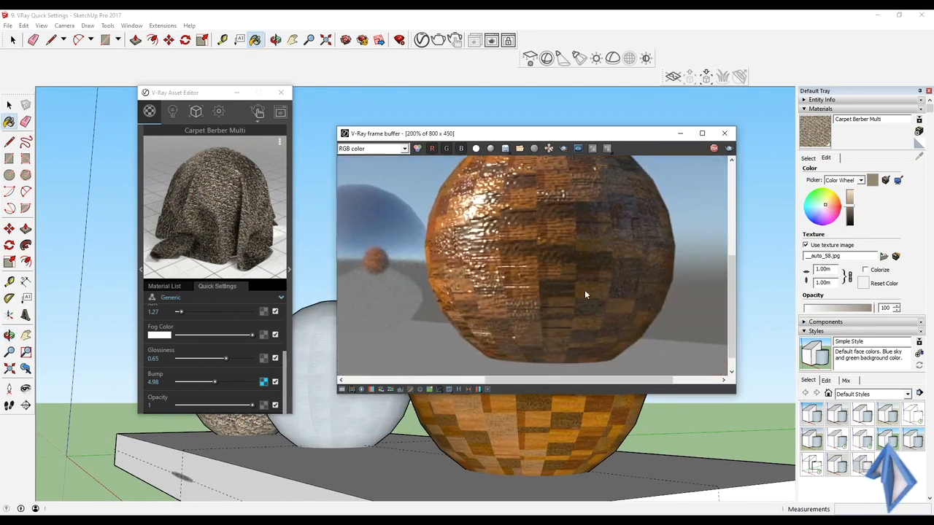